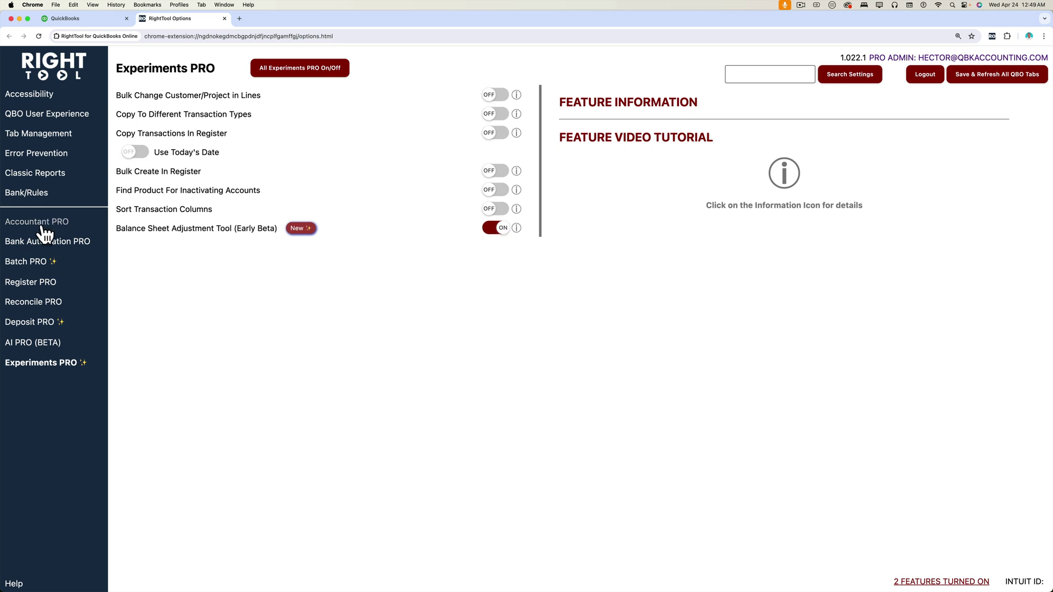
# Review the Batch PRO and Experiments PRO settings, then open QuickBooks' Balance Sheet report
pyautogui.click(27, 264)
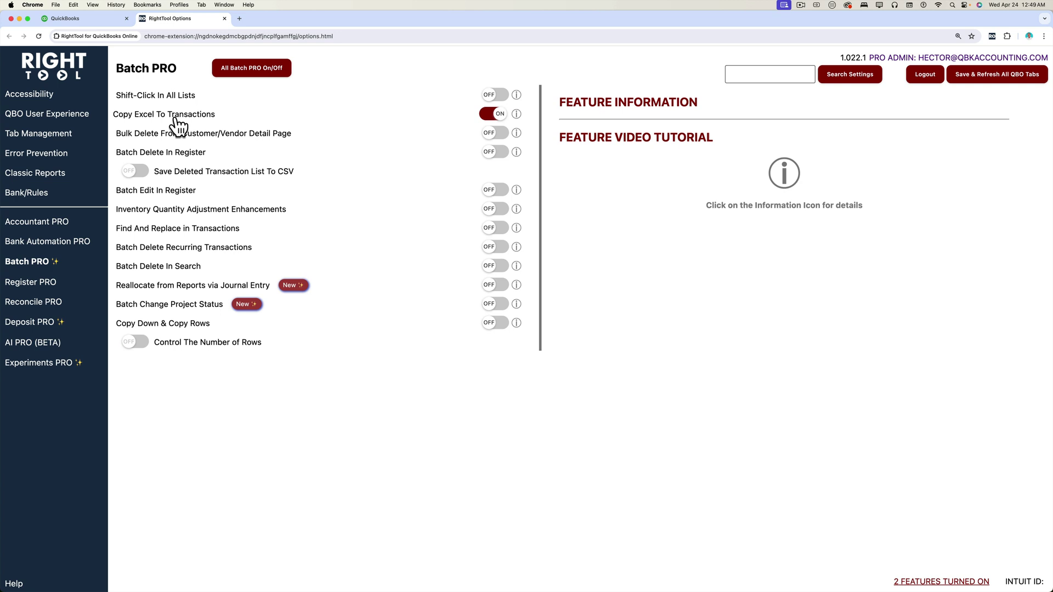
pyautogui.click(44, 364)
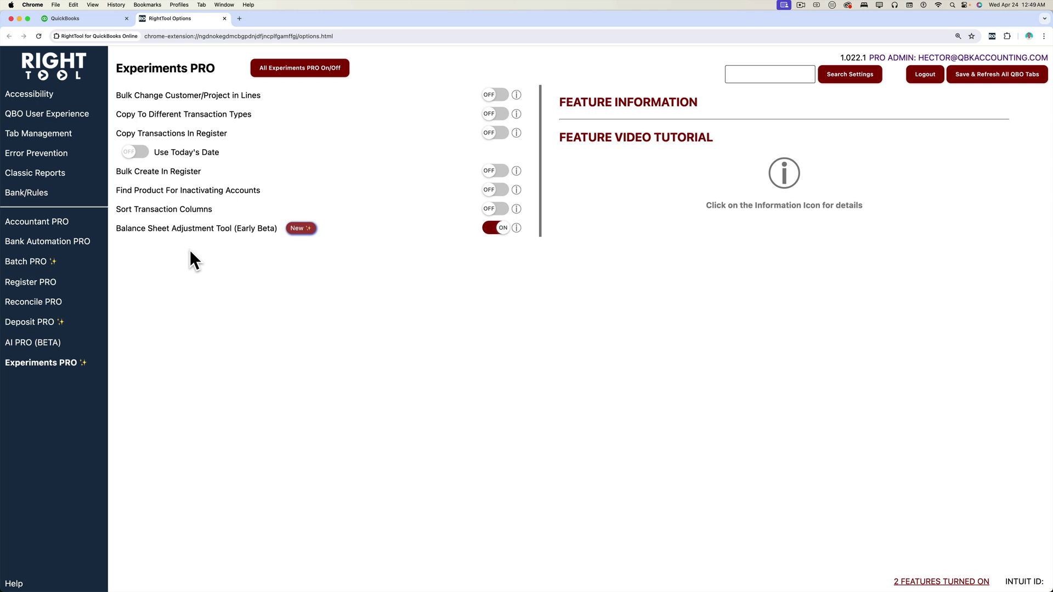
pyautogui.click(68, 18)
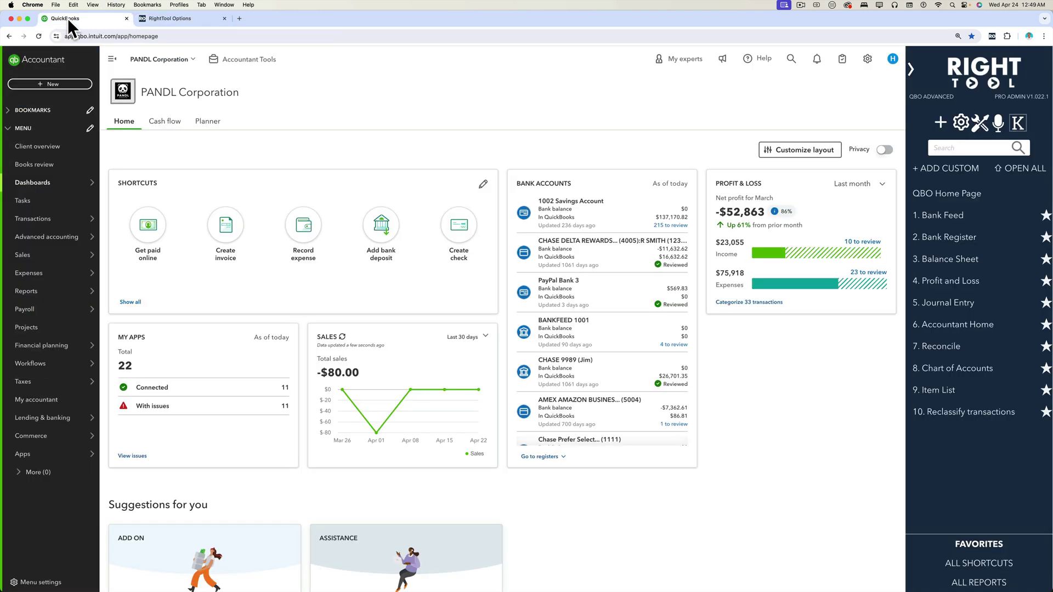
pyautogui.click(951, 265)
# Run the Balance Sheet for 01/01/2024 to 02/29/2024
pyautogui.scroll(-4, 265, 315)
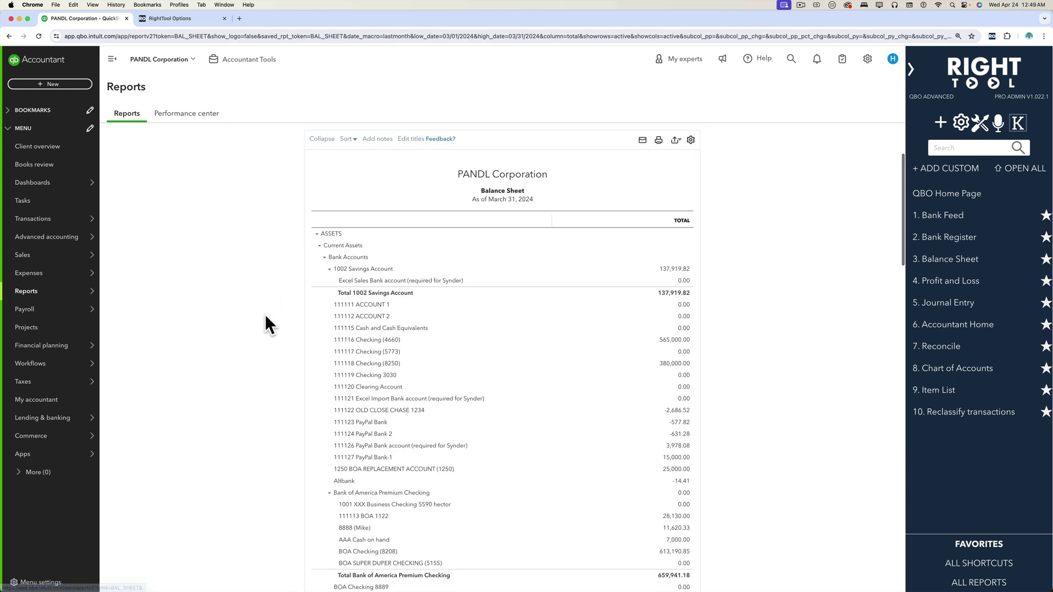
pyautogui.scroll(4, 265, 315)
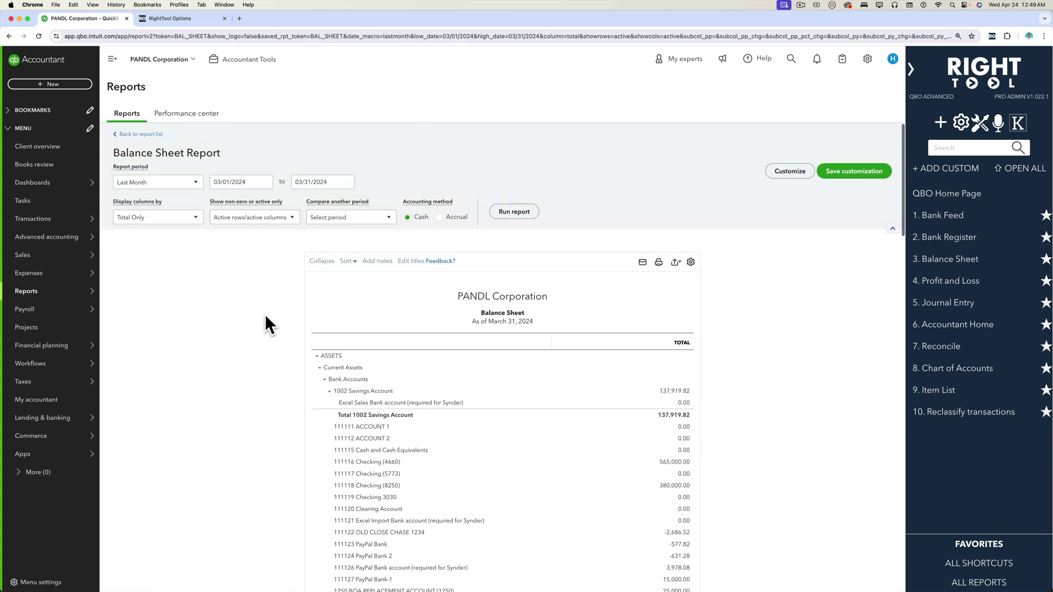
pyautogui.click(346, 184)
pyautogui.click(300, 205)
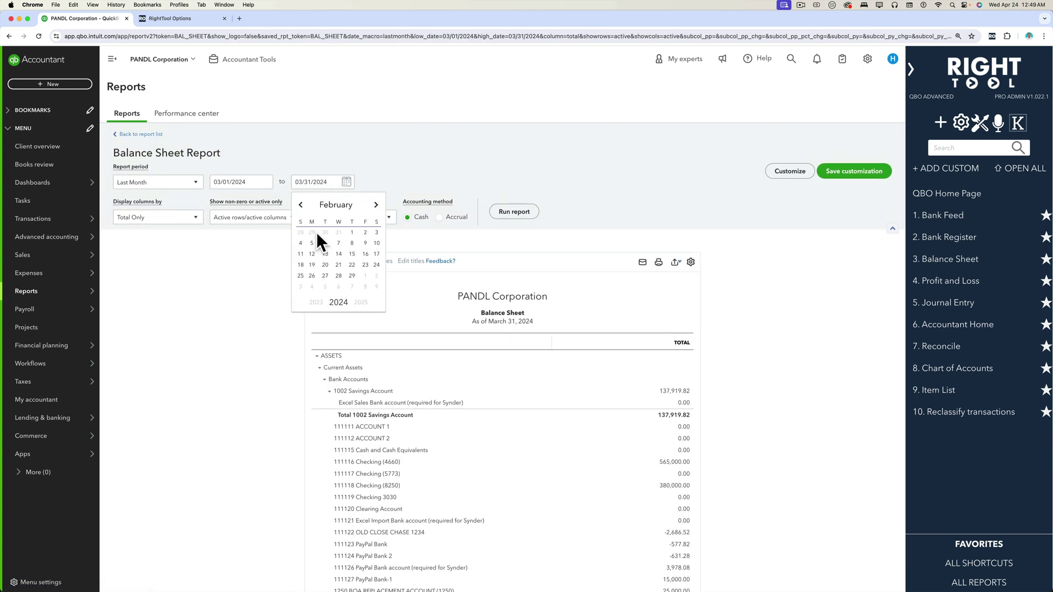
pyautogui.click(352, 276)
pyautogui.click(258, 181)
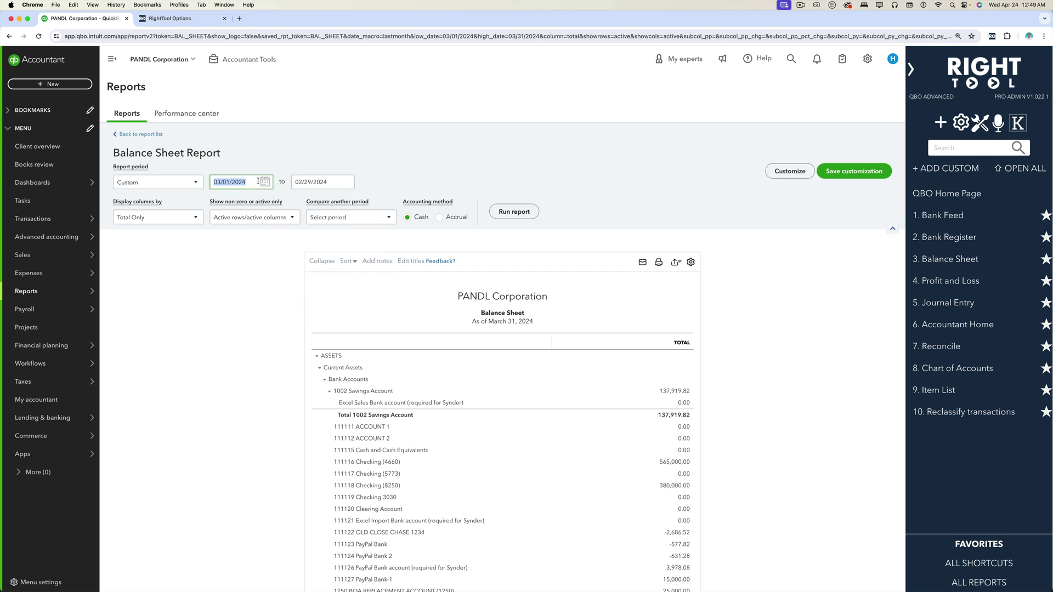
pyautogui.click(502, 215)
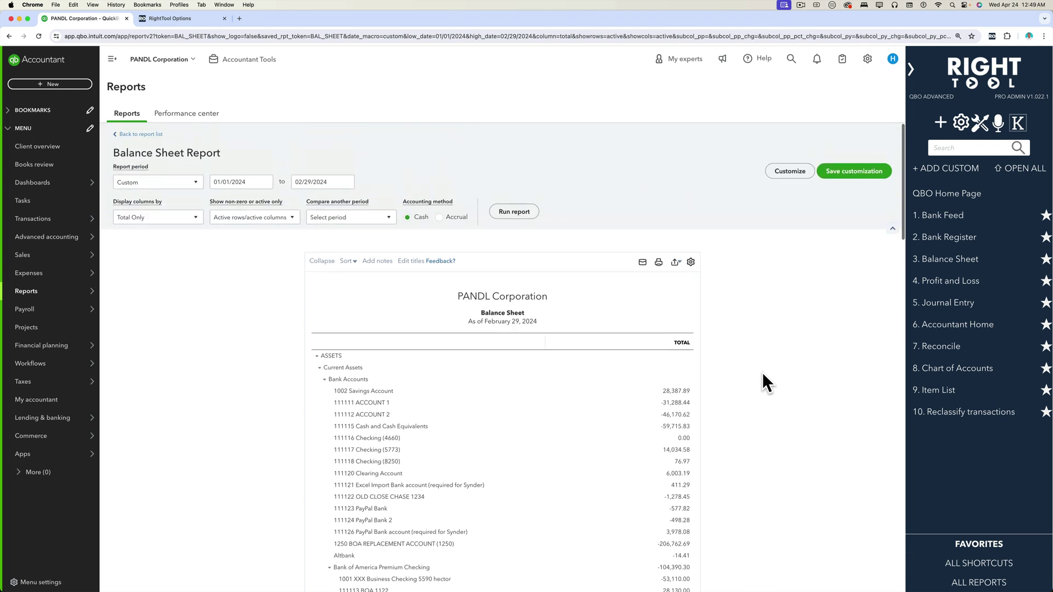
pyautogui.scroll(-2, 763, 369)
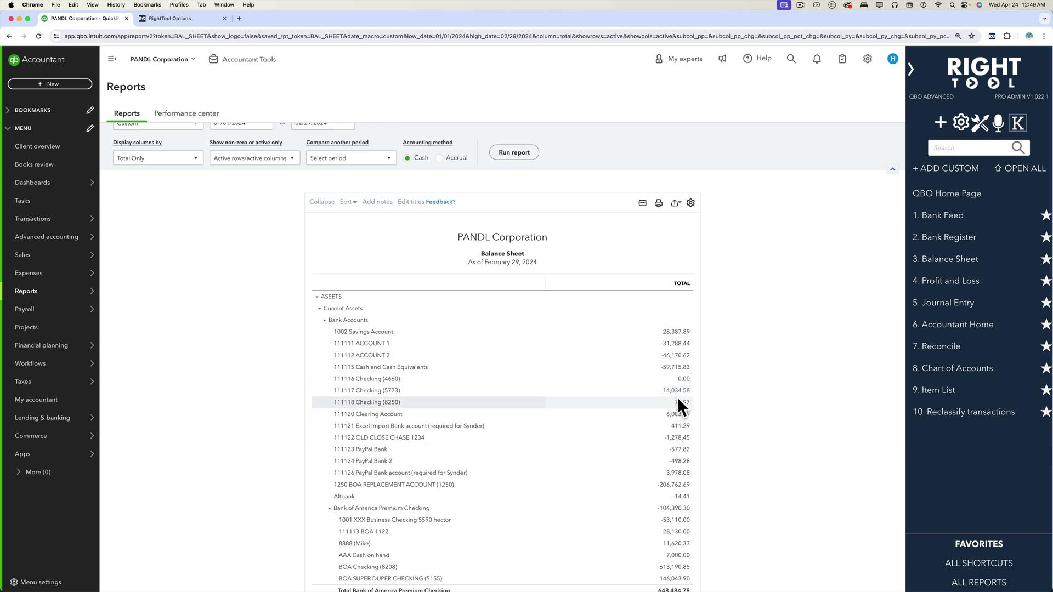
pyautogui.scroll(1, 702, 379)
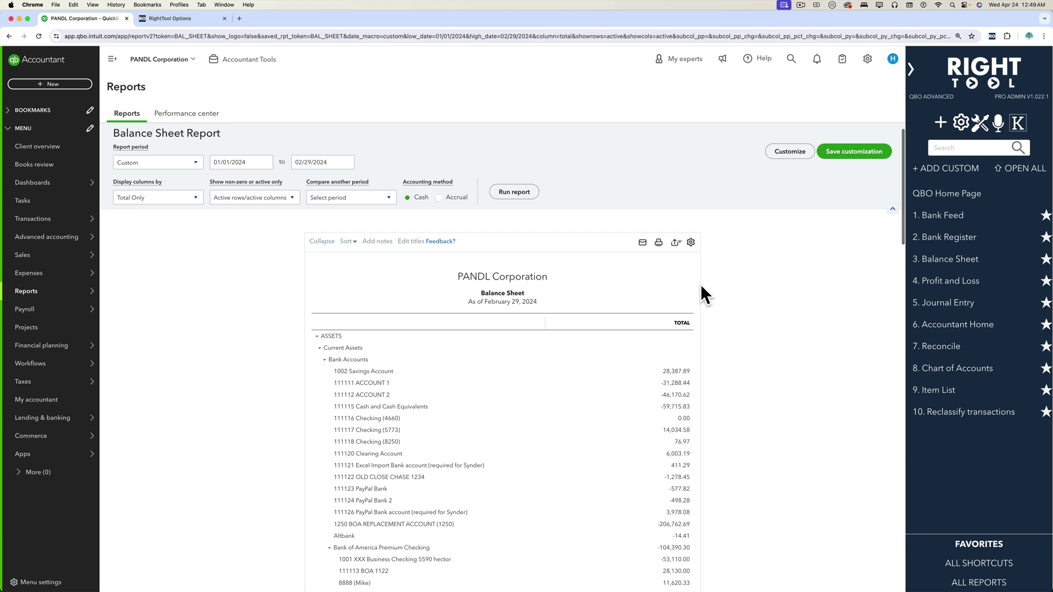
# Save the RightTool options and reload all QuickBooks tabs
pyautogui.click(195, 18)
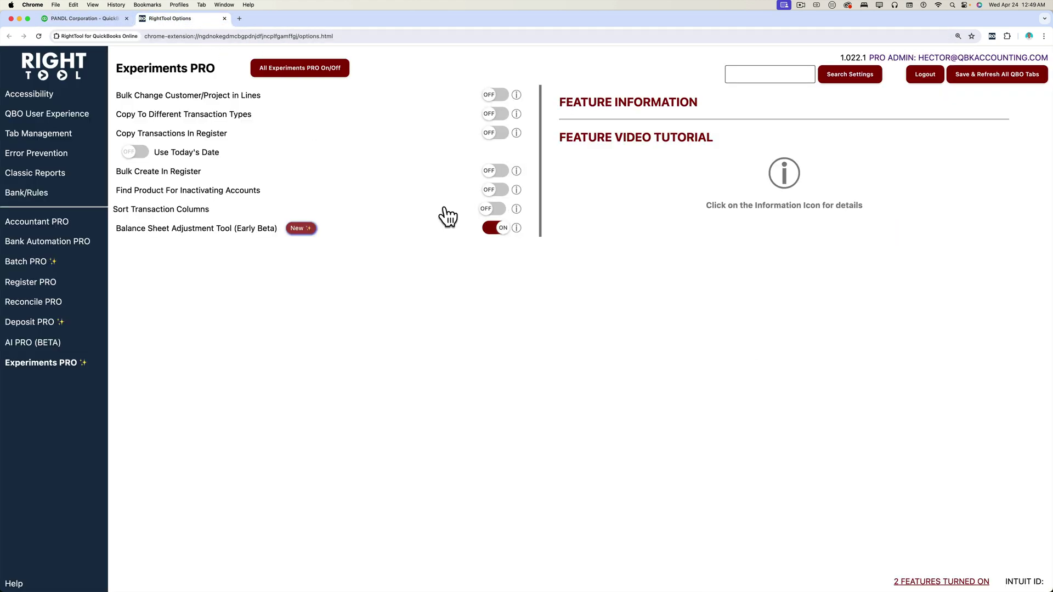
pyautogui.click(994, 82)
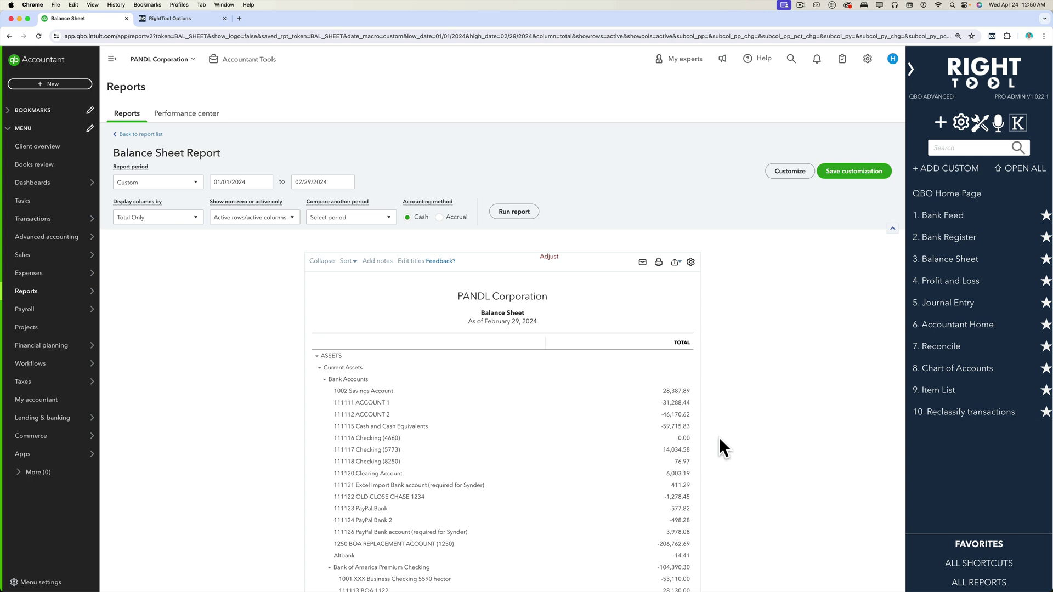
# Show all rows instead of non-zero or active only, and rerun the report
pyautogui.click(250, 218)
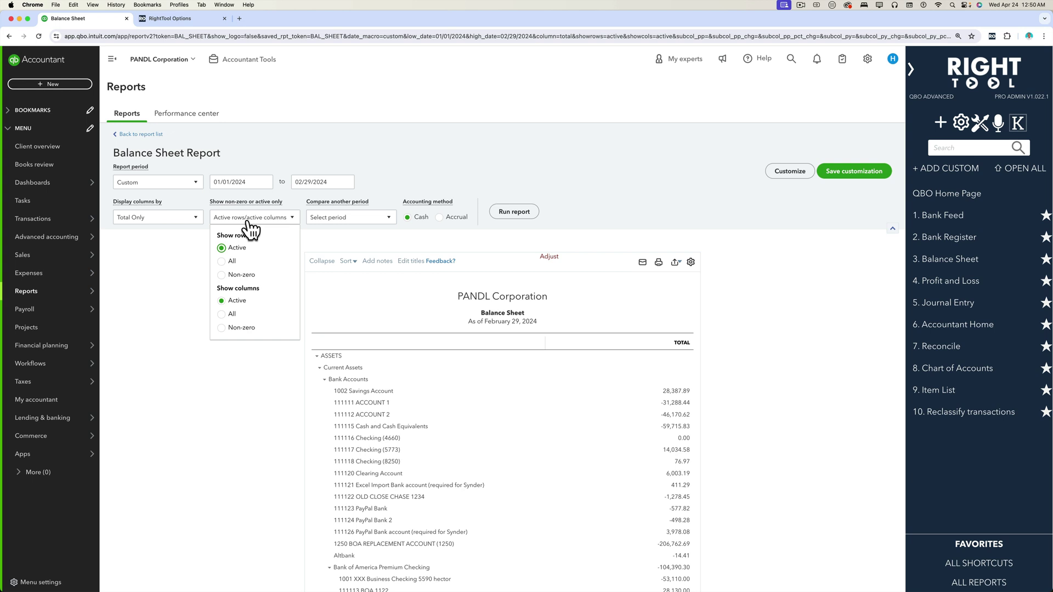
pyautogui.click(222, 261)
pyautogui.click(513, 214)
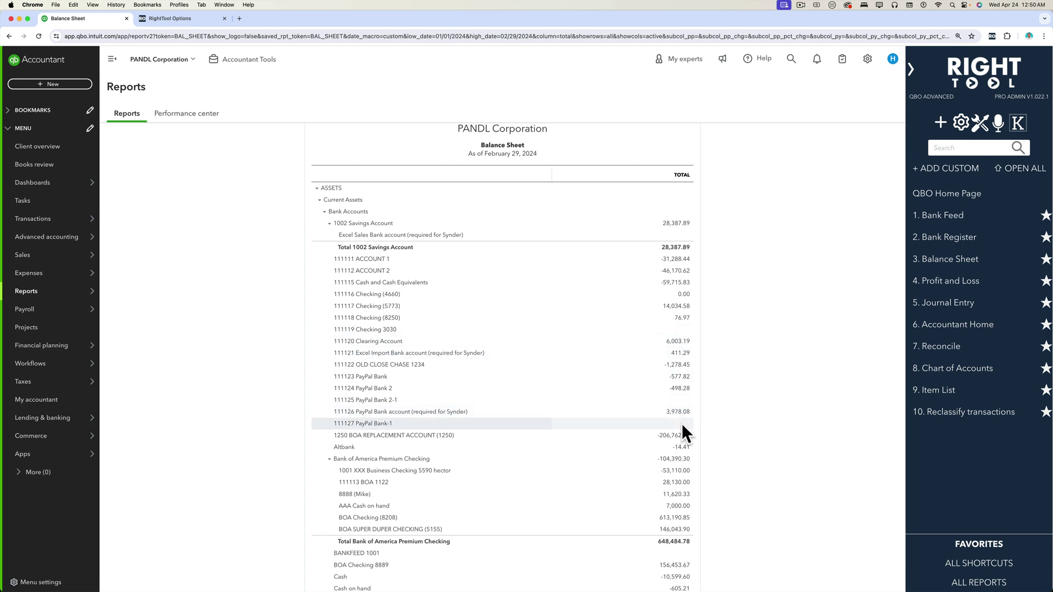
pyautogui.scroll(3, 683, 426)
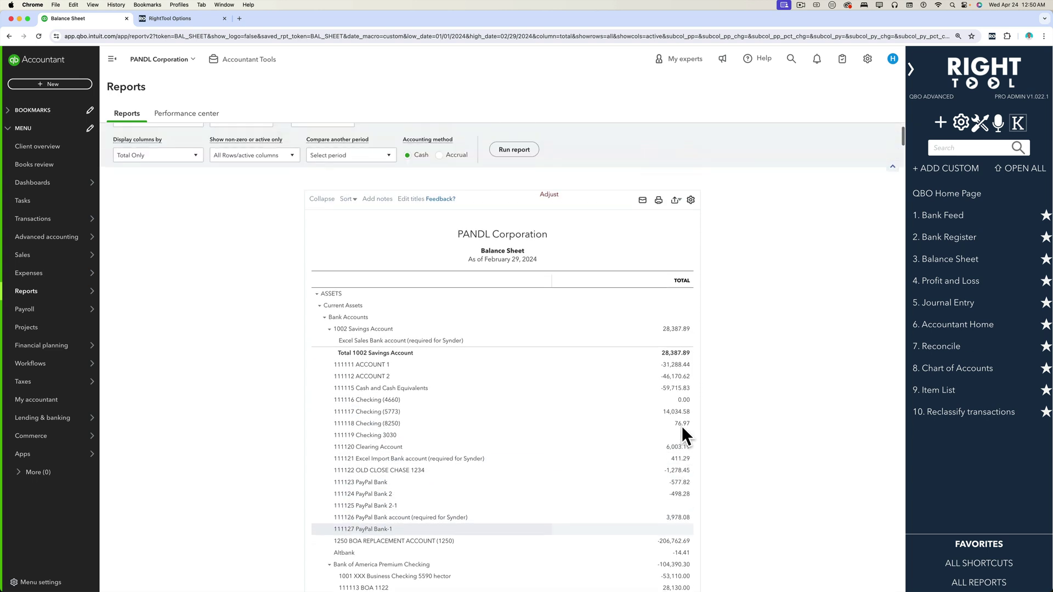
# Uncheck Except zero amount in Customize and rerun so zero balances show 0.00
pyautogui.click(790, 171)
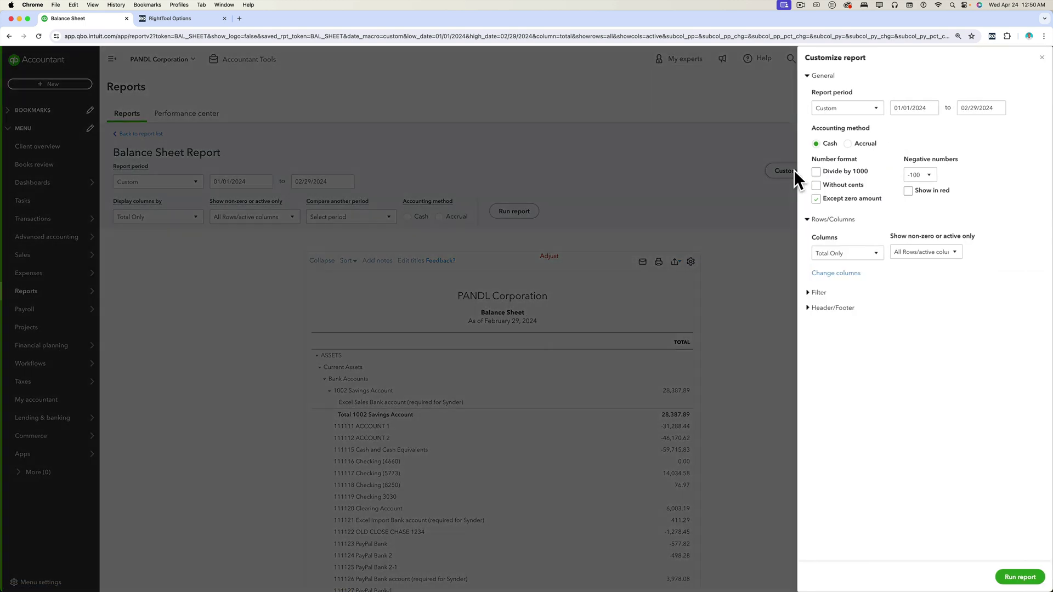
pyautogui.click(817, 199)
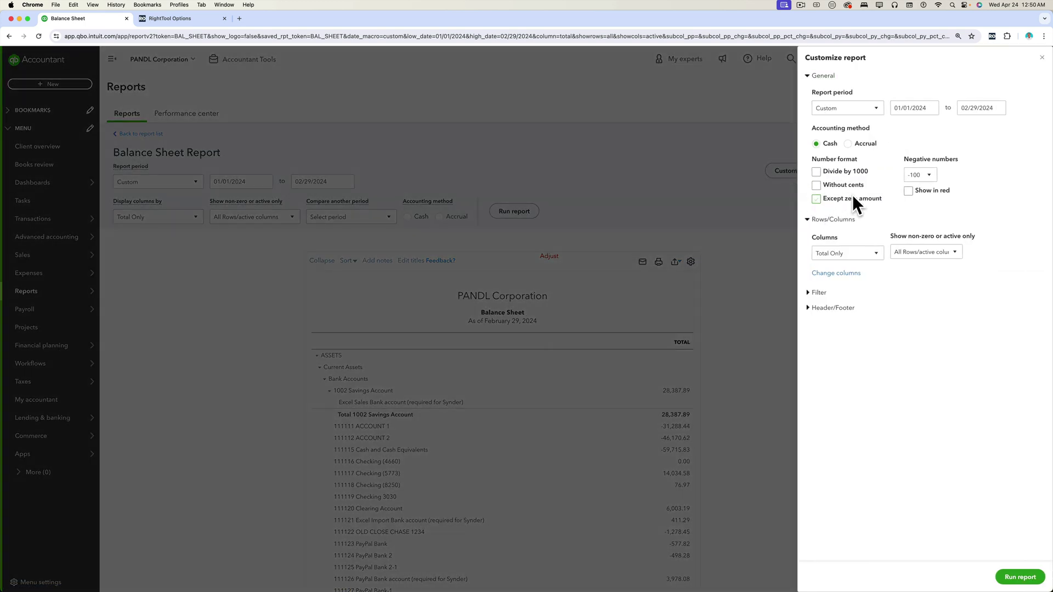
pyautogui.click(1022, 577)
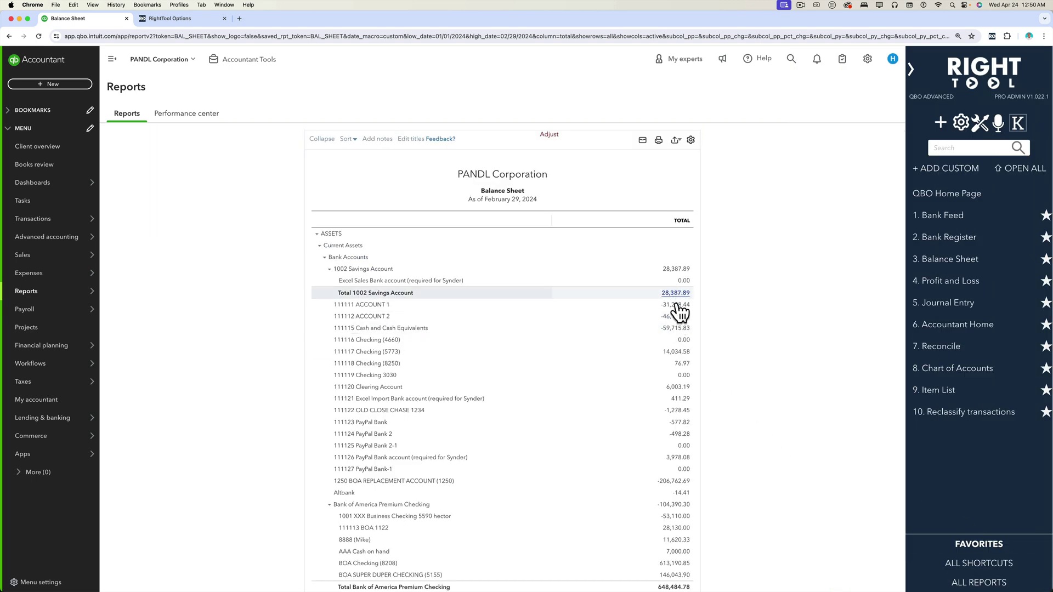
pyautogui.scroll(-3, 683, 354)
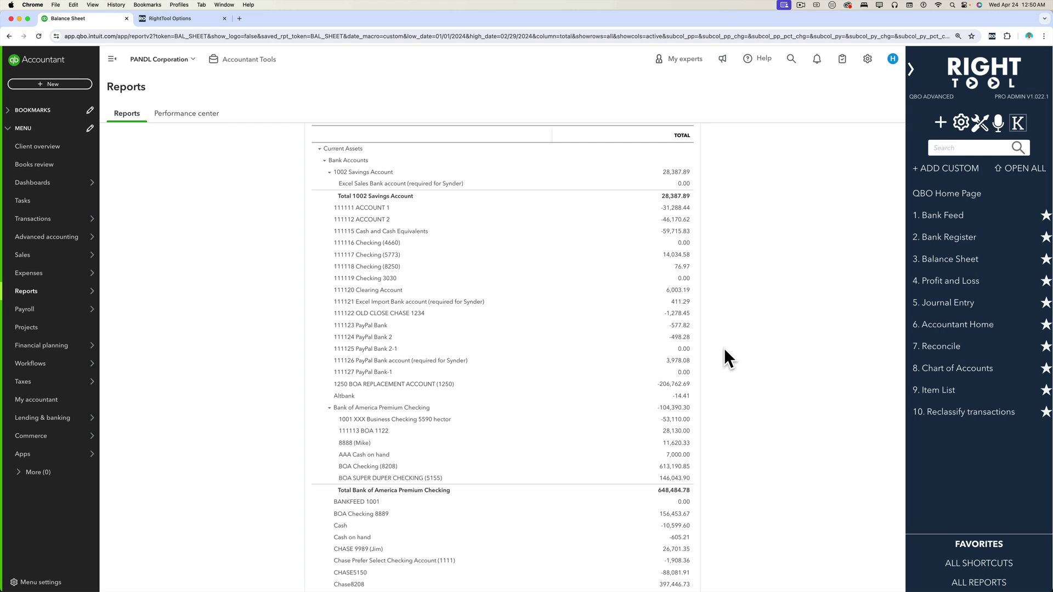
pyautogui.scroll(5, 725, 350)
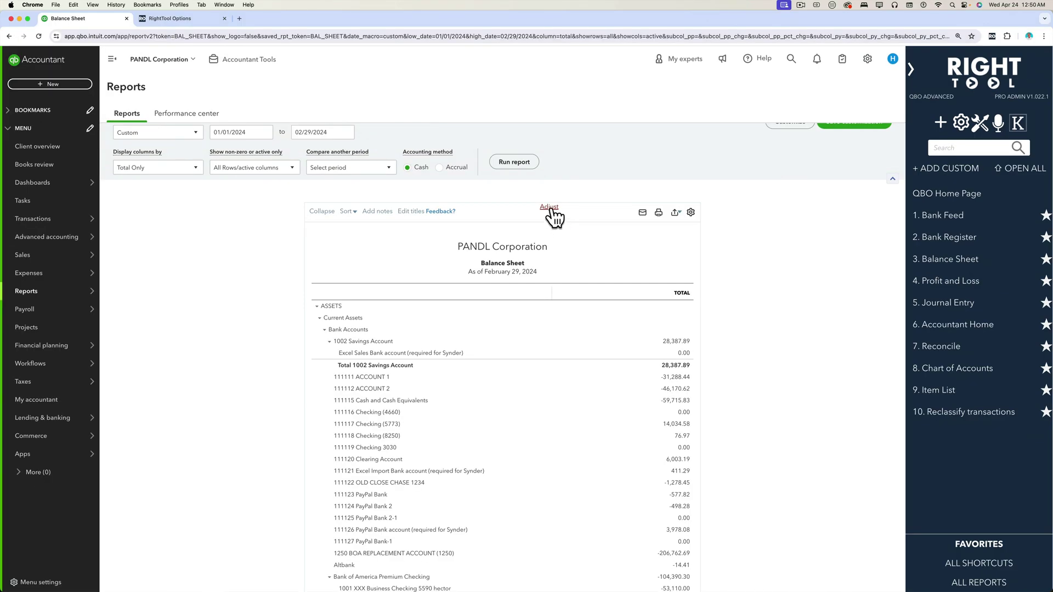
# Turn on RightTool's Adjust mode so every Balance Sheet amount becomes an editable field
pyautogui.click(550, 207)
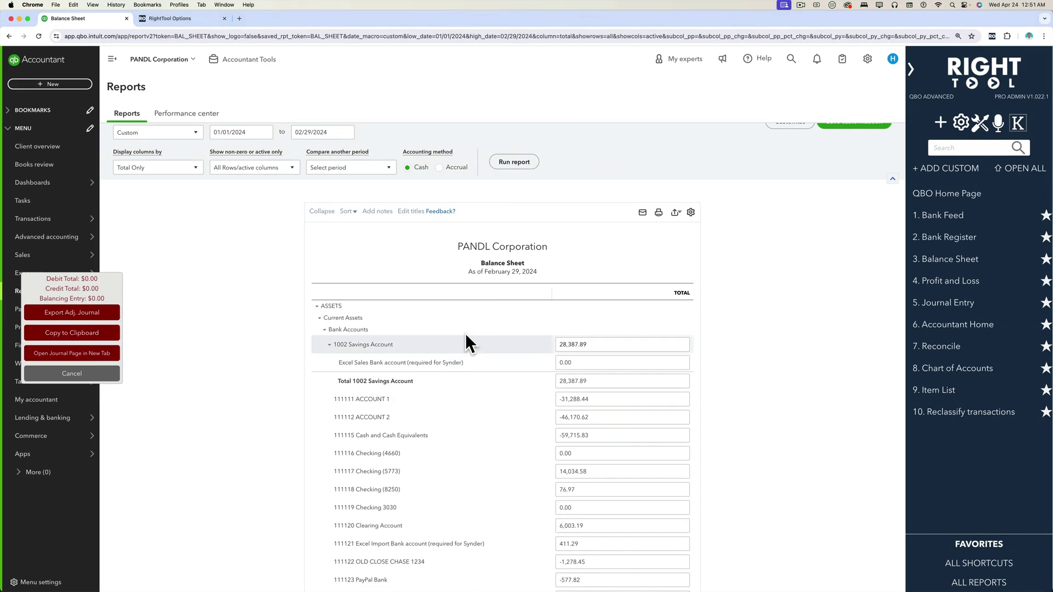
pyautogui.scroll(-3, 690, 321)
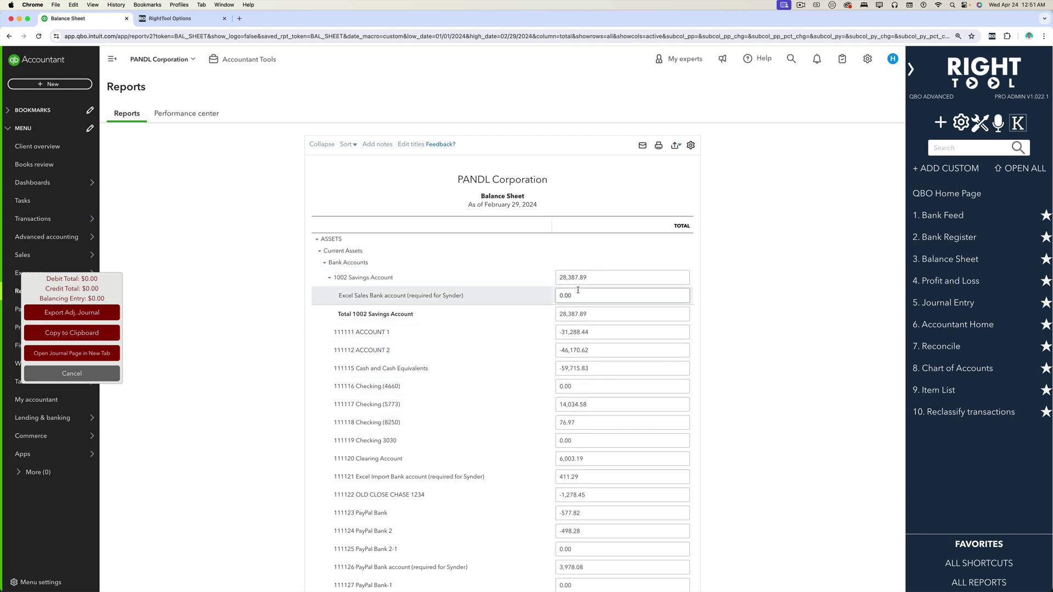
# Set 1002 Savings to 0, ACCOUNT 1 5000, ACCOUNT 2 75000, cash -5000, Checking (4660) 150
pyautogui.moveTo(600, 276); pyautogui.dragTo(544, 272)
pyautogui.write('0')
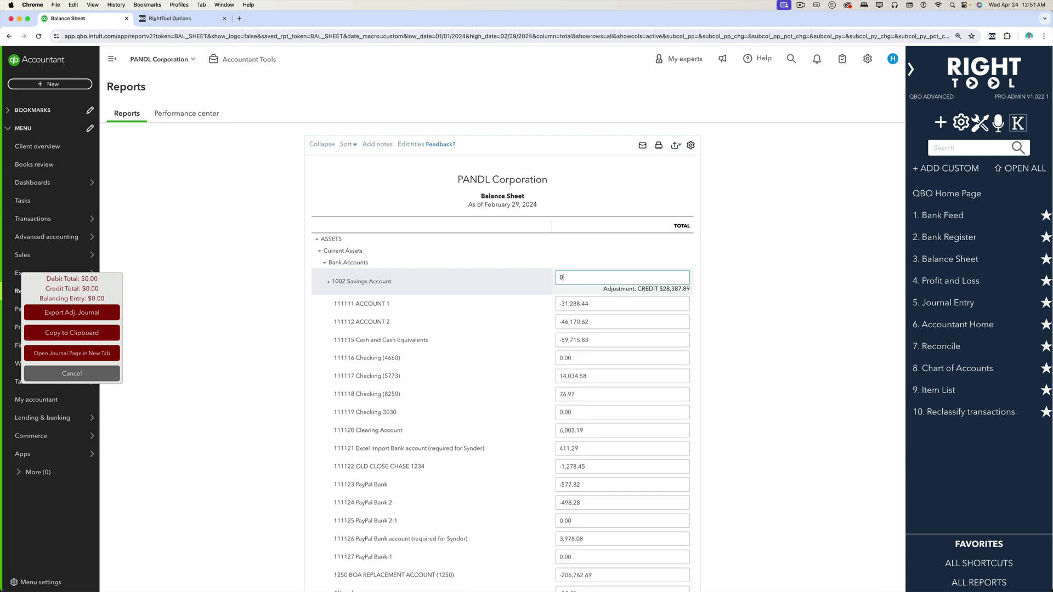
pyautogui.press('Tab')
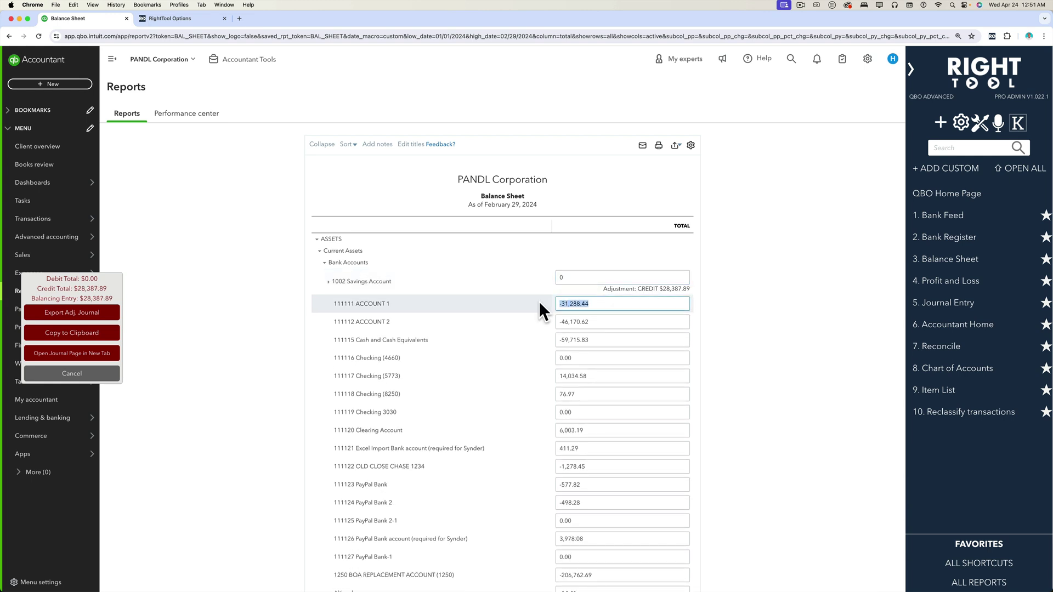
pyautogui.write('50000')
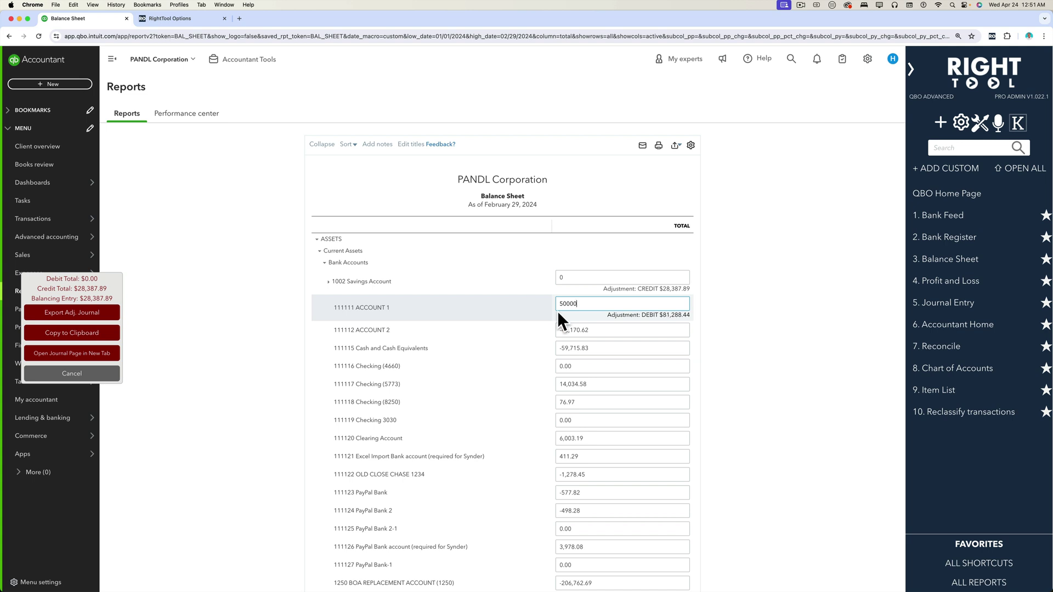
pyautogui.press('Tab')
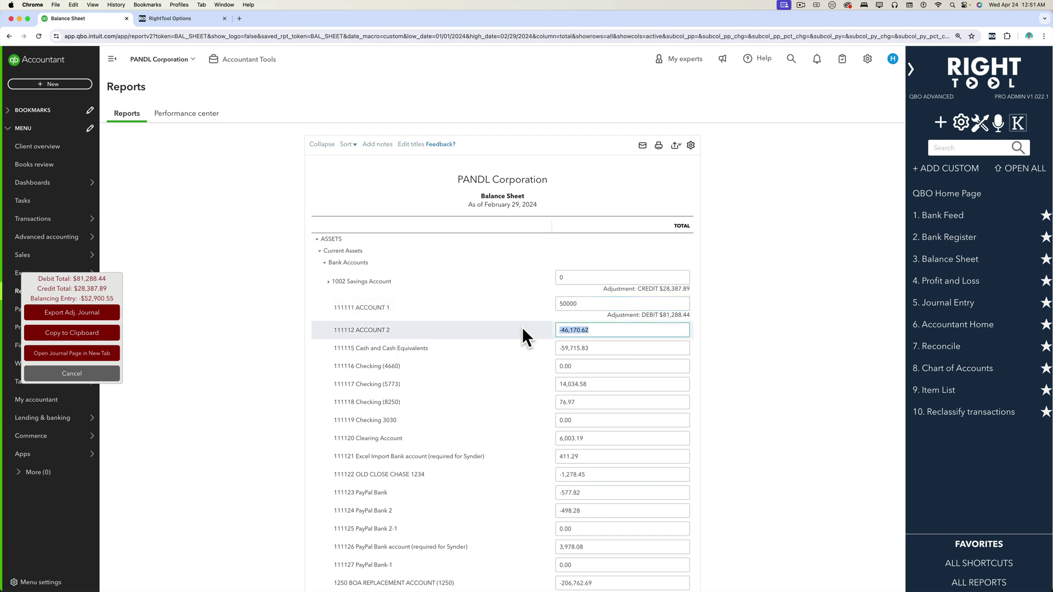
pyautogui.write('75000')
pyautogui.press('Tab')
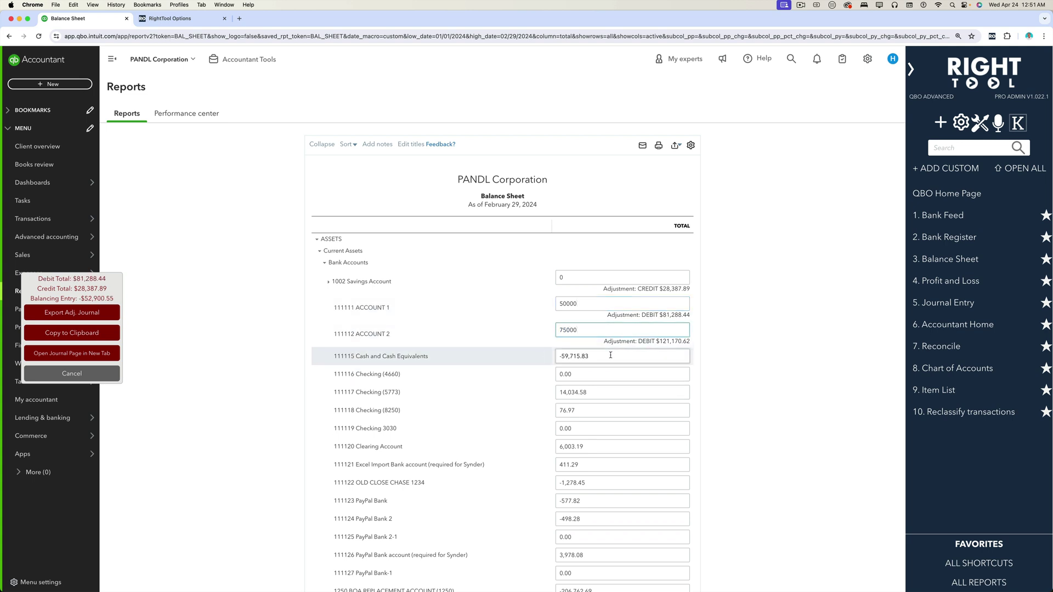
pyautogui.write('-5000')
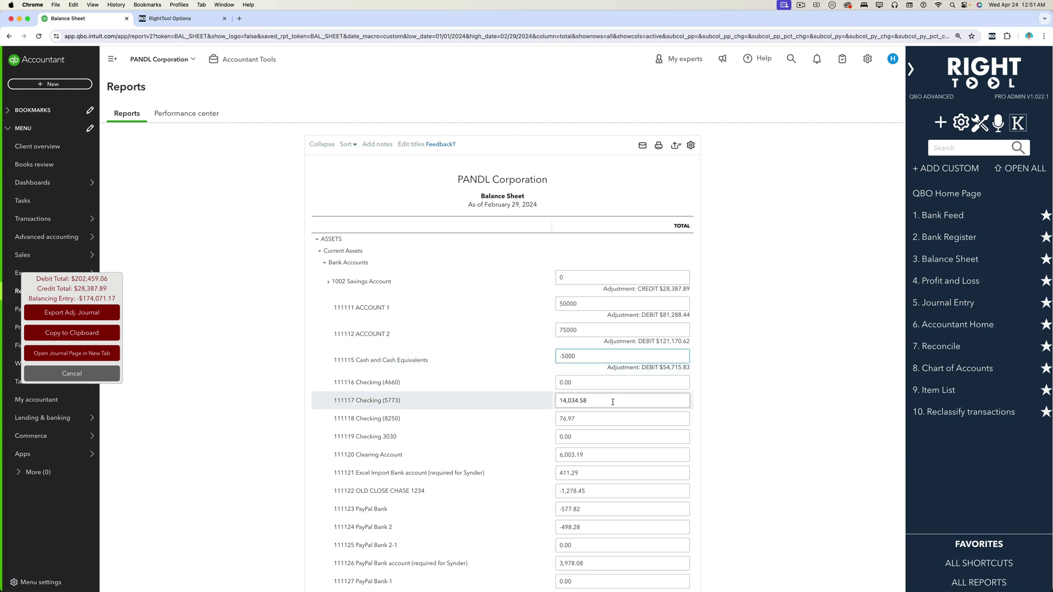
pyautogui.press('Tab')
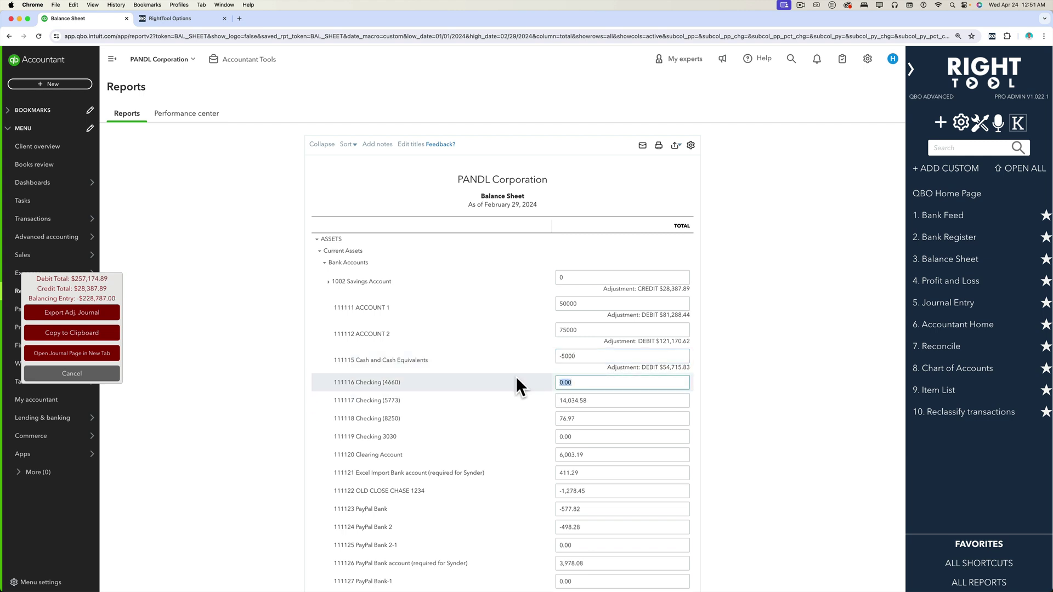
pyautogui.write('150')
pyautogui.click(782, 390)
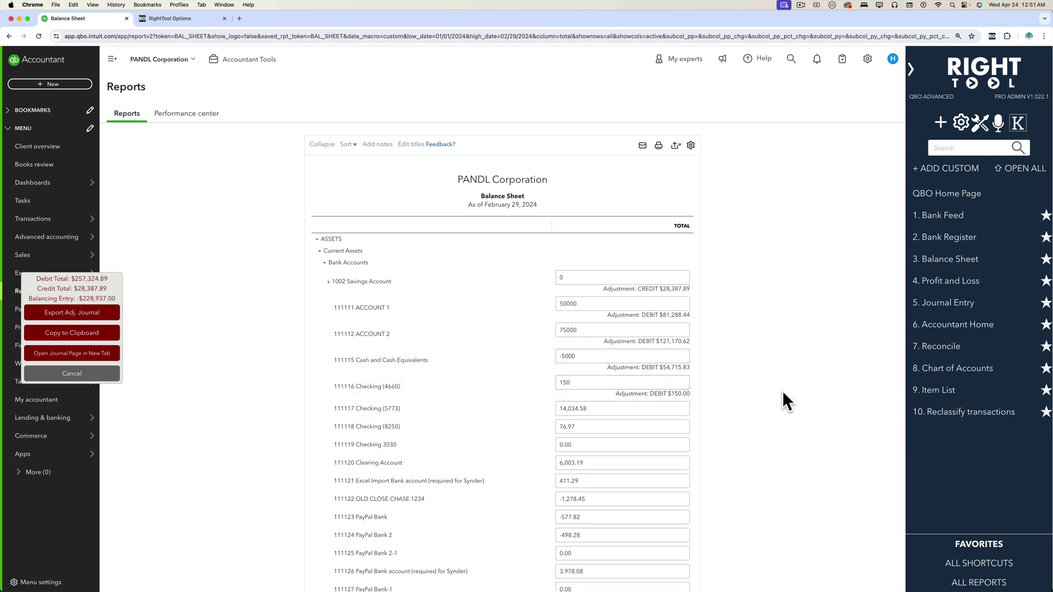
# Zero the Checking (5773) balance and review the ACCOUNT 1 and ACCOUNT 2 adjustment amounts
pyautogui.click(604, 410)
pyautogui.write('0')
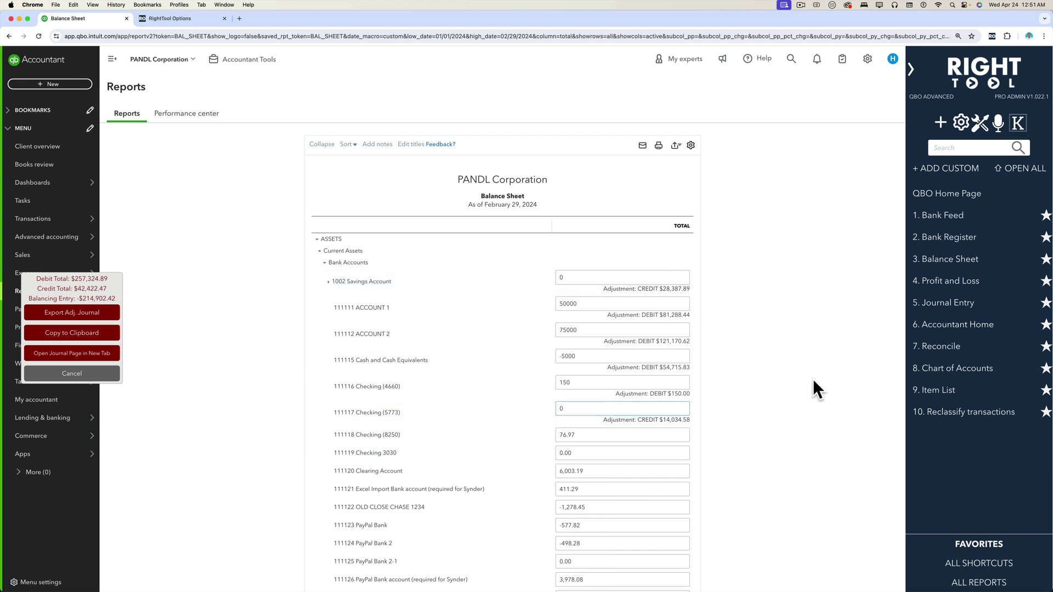
pyautogui.moveTo(624, 421); pyautogui.dragTo(705, 395)
pyautogui.click(706, 395)
pyautogui.click(663, 306)
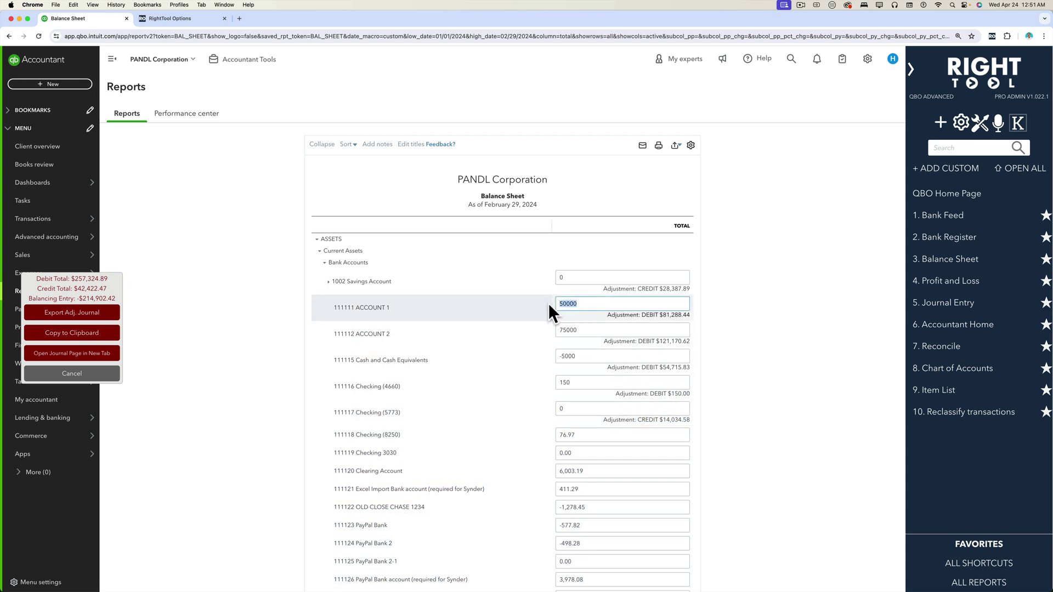
pyautogui.moveTo(663, 316); pyautogui.dragTo(690, 314)
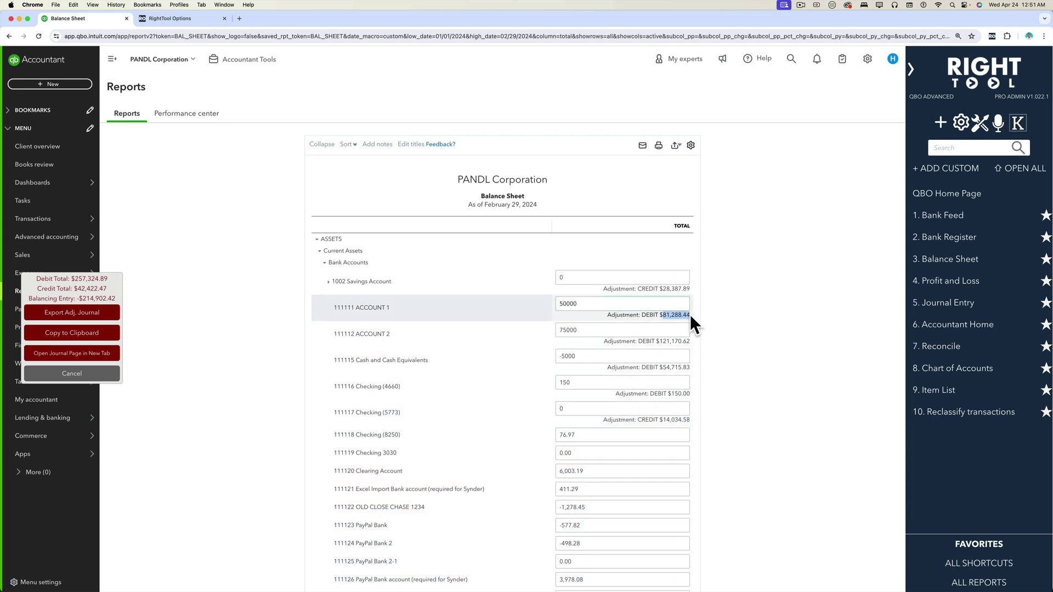
pyautogui.click(574, 330)
pyautogui.moveTo(635, 341); pyautogui.dragTo(691, 341)
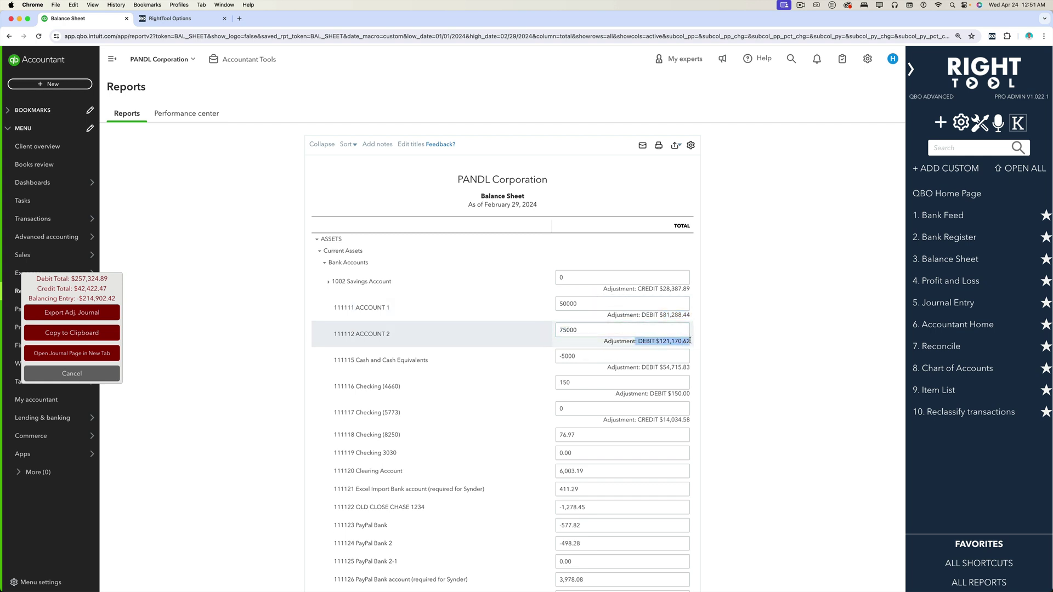
pyautogui.click(736, 417)
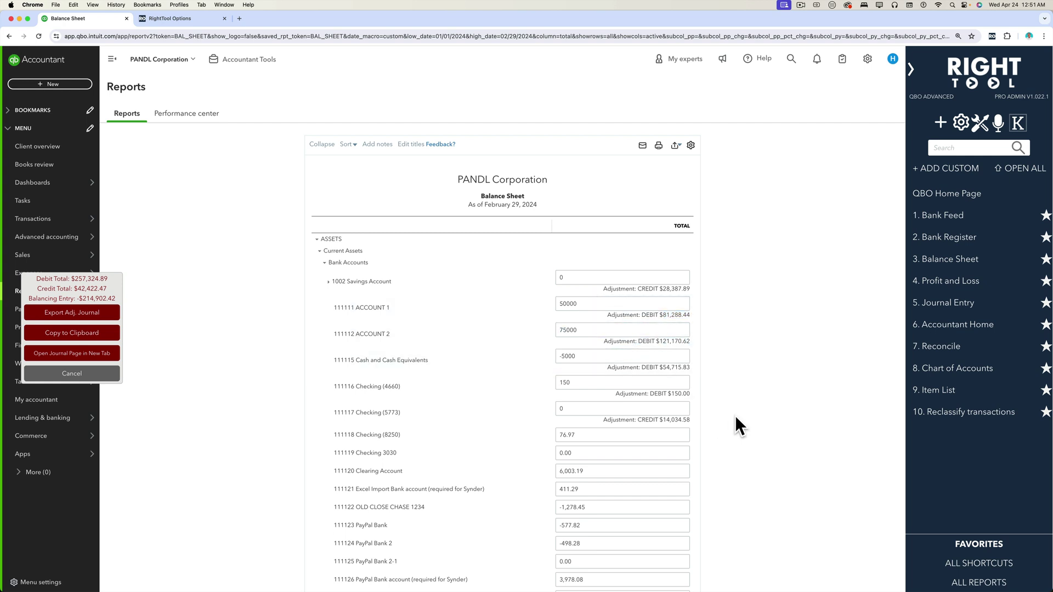
# Zero BOA Checking (8208) and 111113 BOA 1122; set 1001 XXX Business Checking to 15000
pyautogui.scroll(-8, 735, 422)
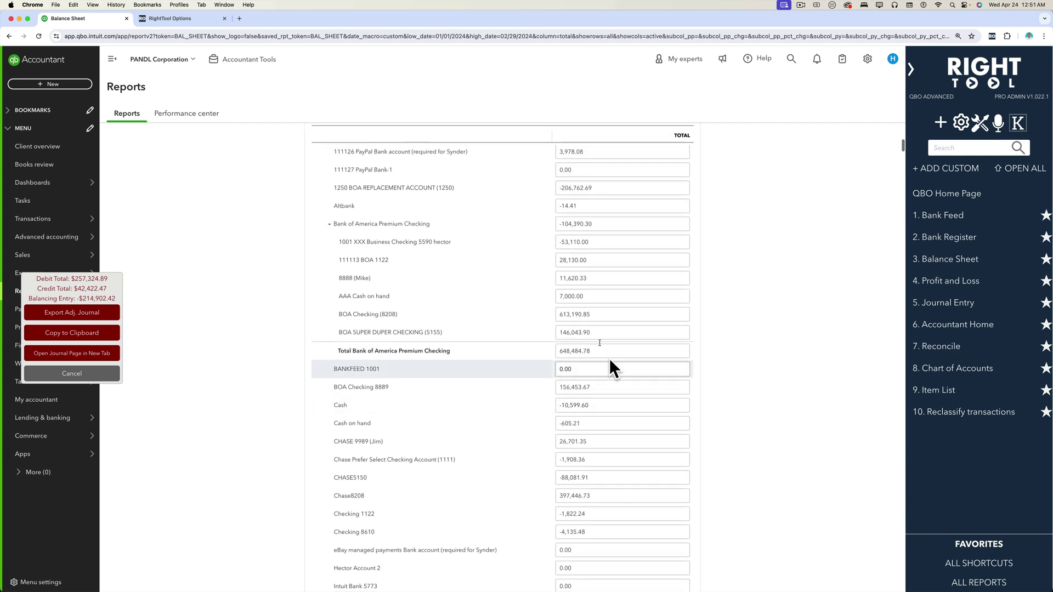
pyautogui.click(559, 315)
pyautogui.write('0')
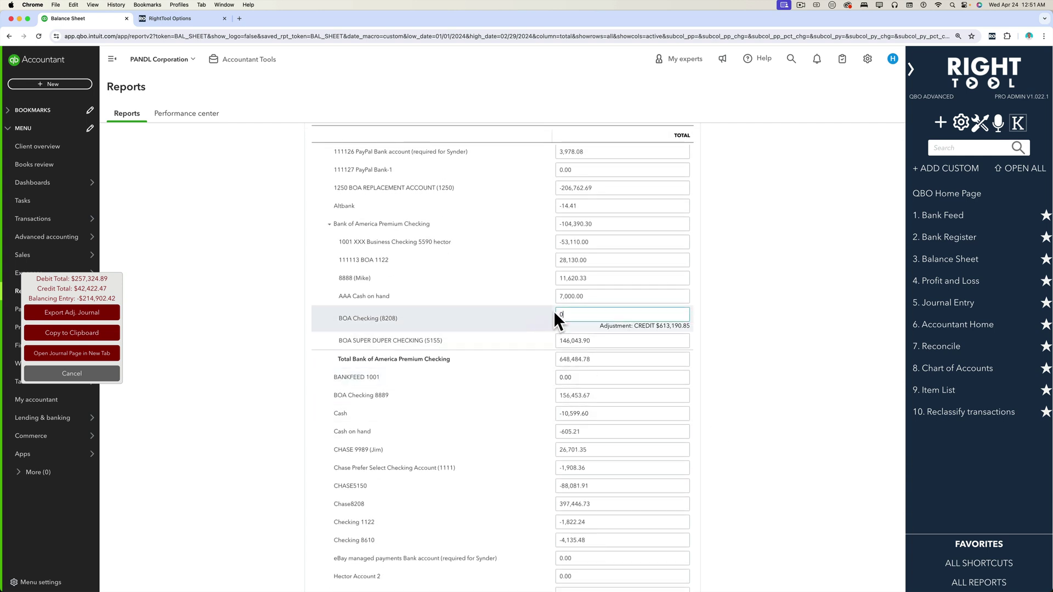
pyautogui.click(602, 261)
pyautogui.write('0')
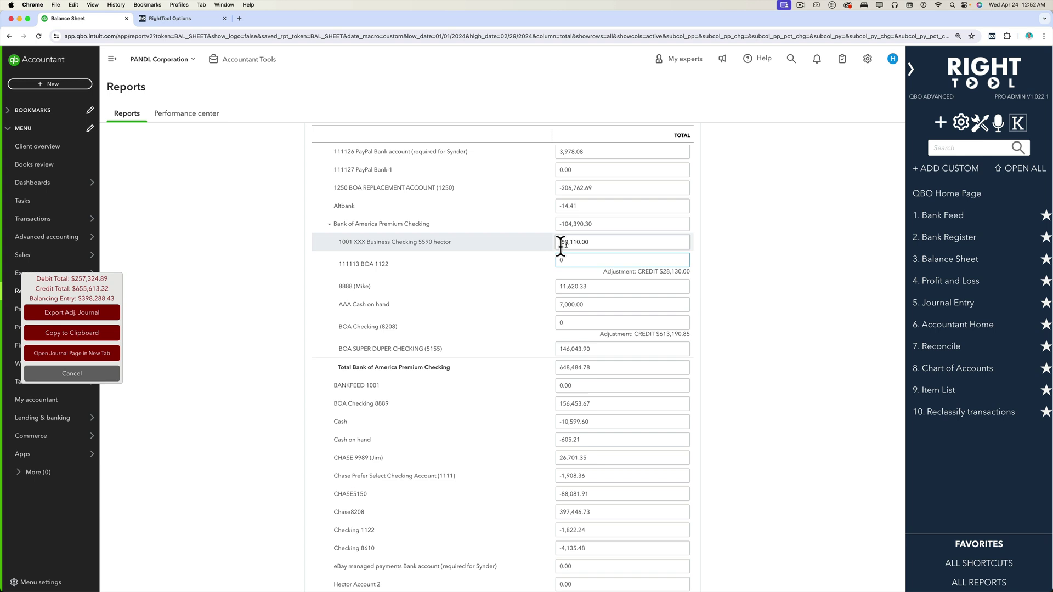
pyautogui.click(573, 242)
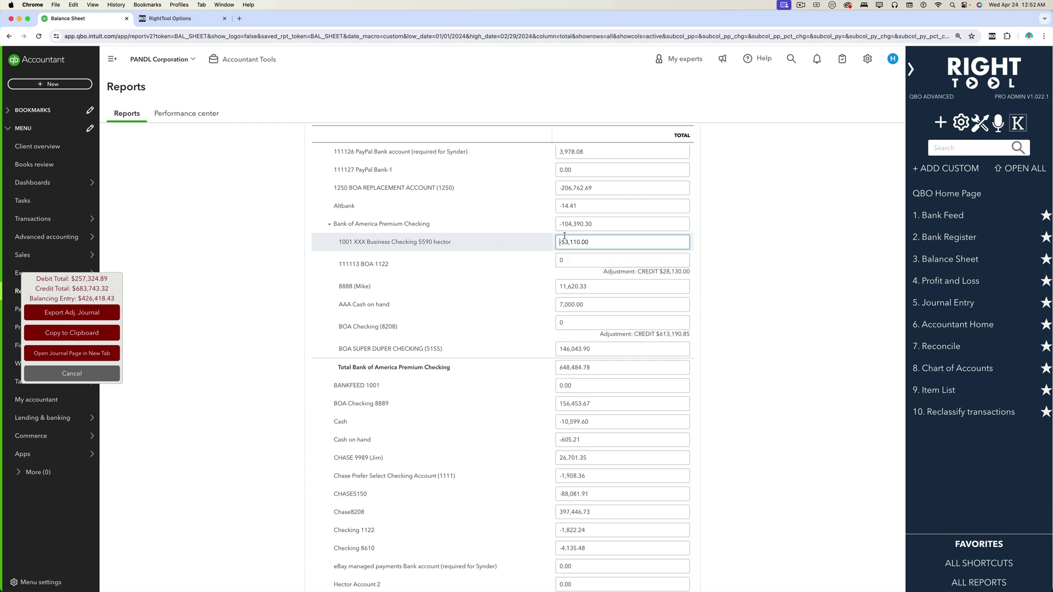
pyautogui.write('1500')
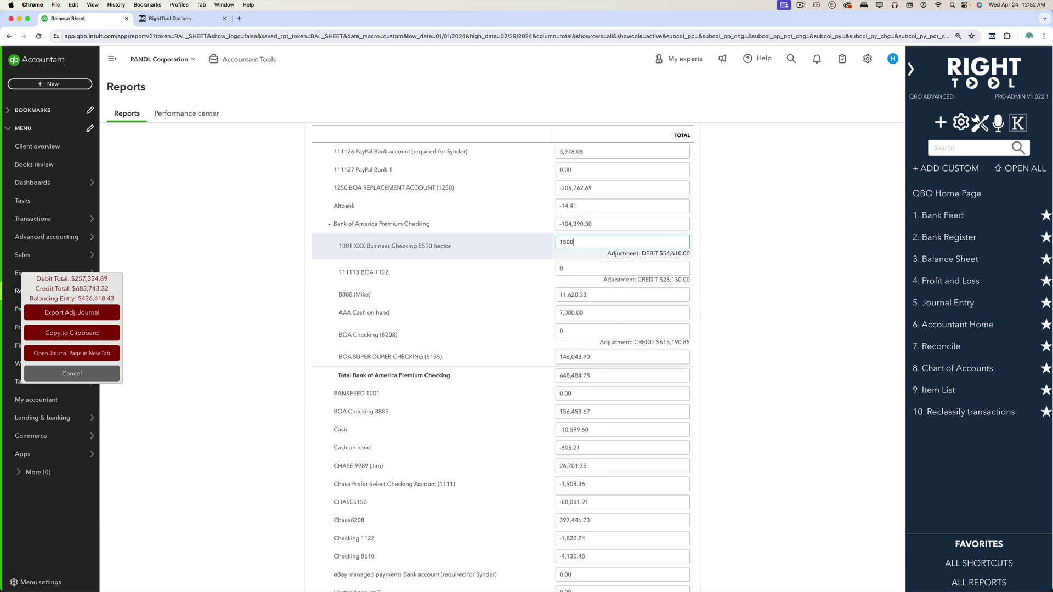
pyautogui.write('0')
pyautogui.click(743, 285)
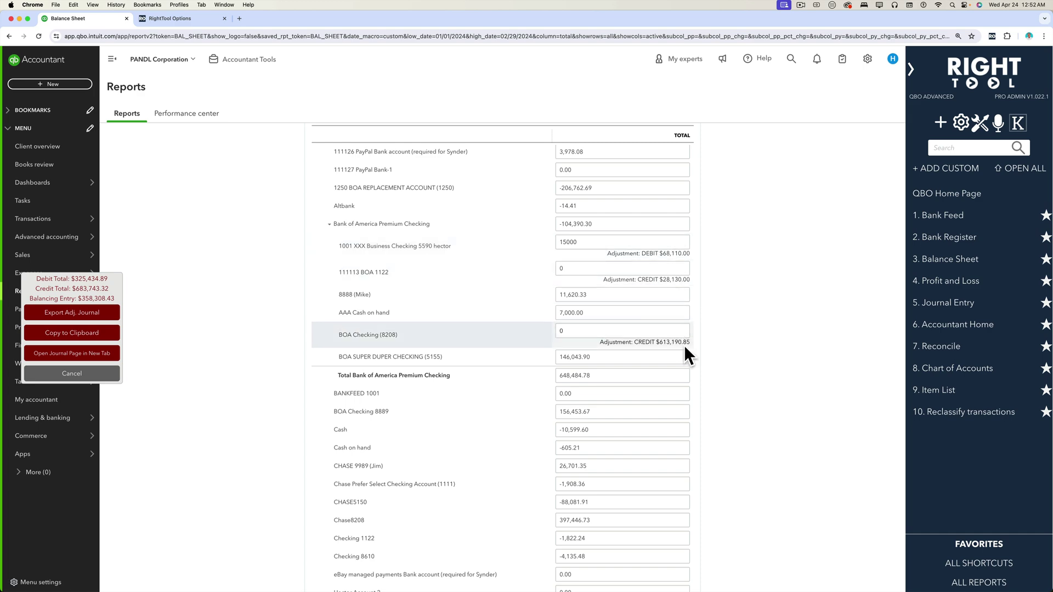
pyautogui.scroll(5, 684, 348)
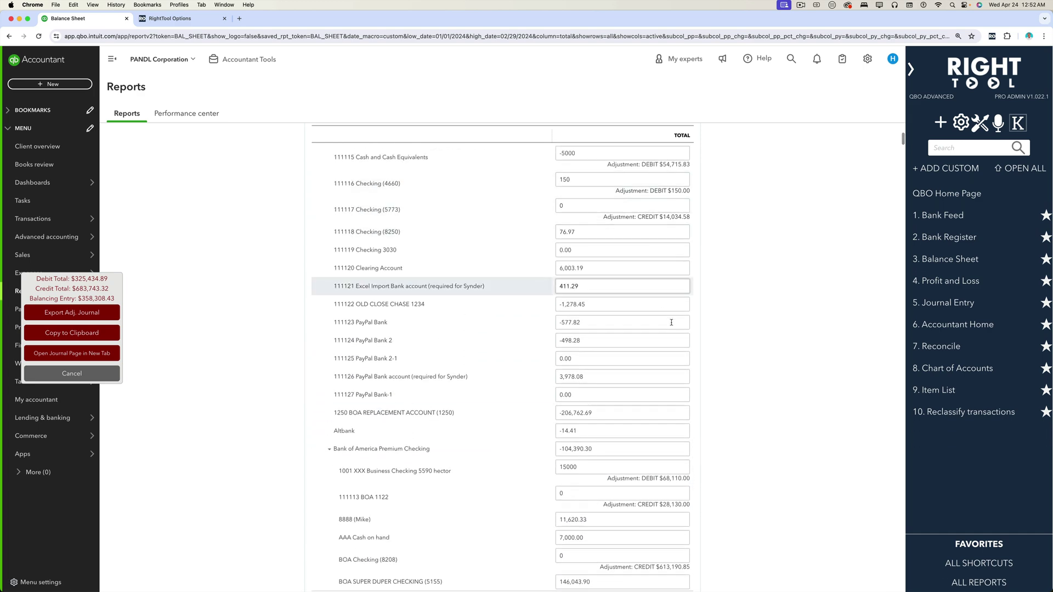
# Export the adjustment journal as balance_sheet_adjustments (2).csv with its $358,308.43 balancing entry
pyautogui.scroll(-3, 672, 323)
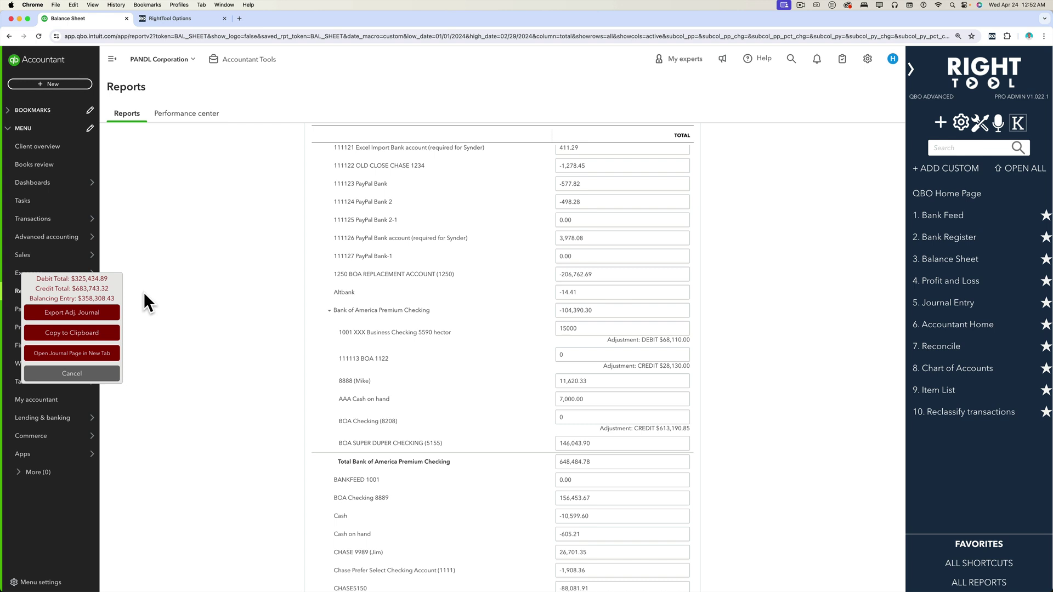
pyautogui.moveTo(692, 367); pyautogui.dragTo(696, 344)
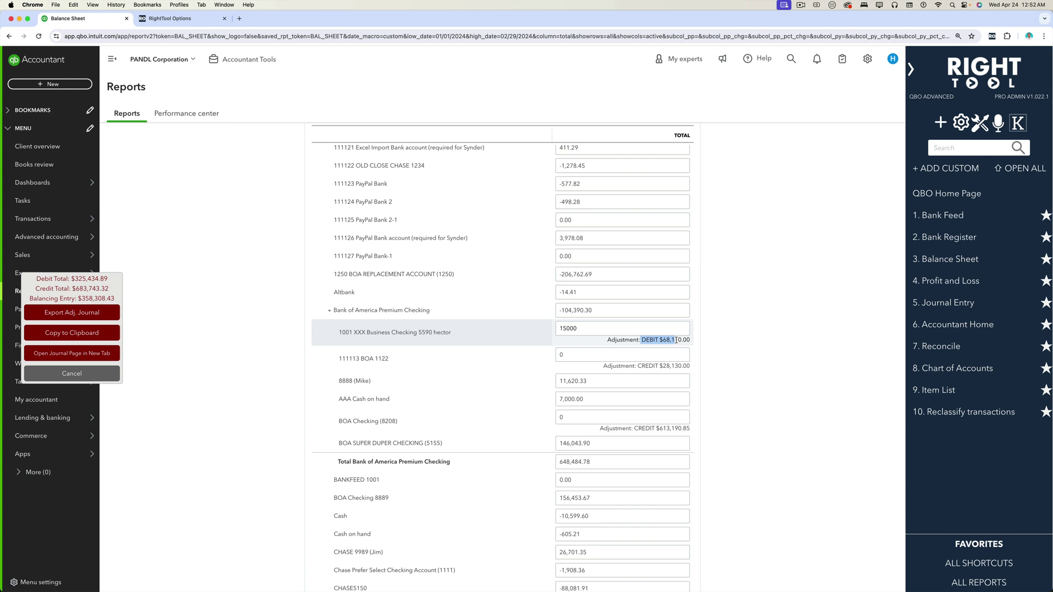
pyautogui.click(679, 340)
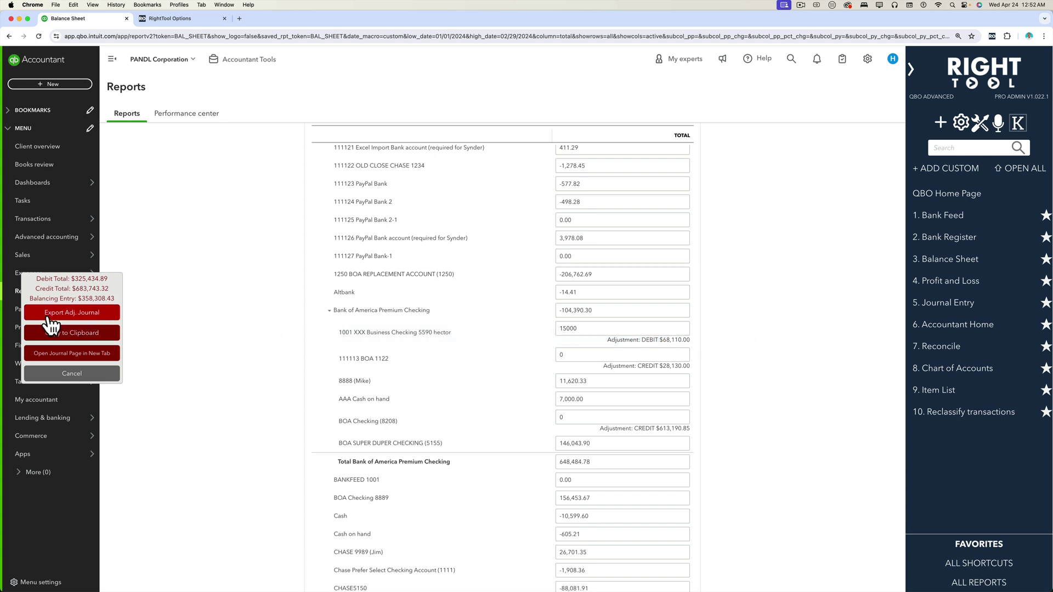
pyautogui.click(88, 319)
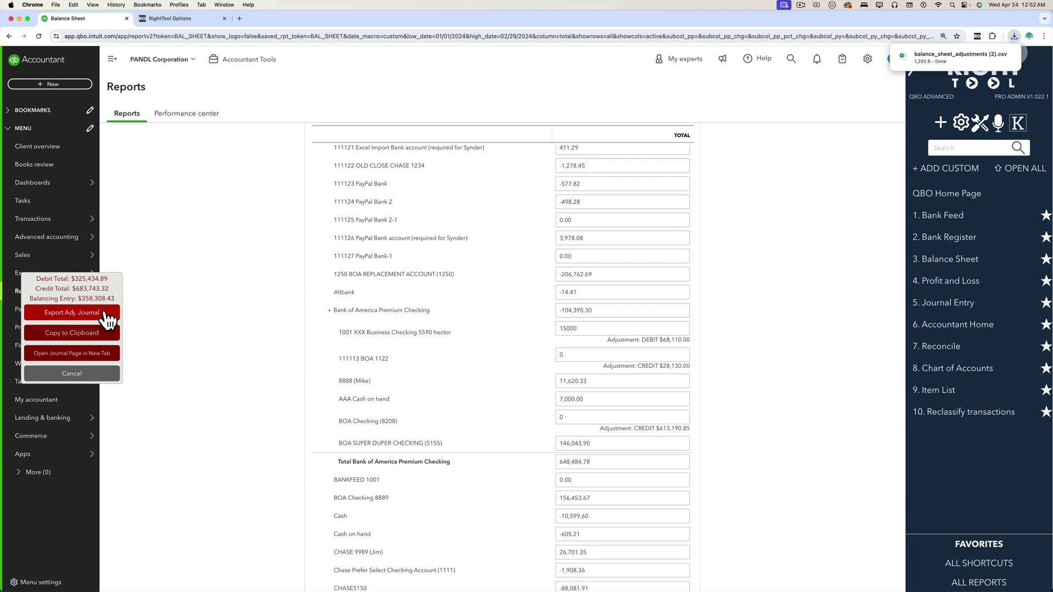
# Open the downloaded adjustments CSV in Excel and inspect the account, debit, credit and description columns
pyautogui.click(950, 58)
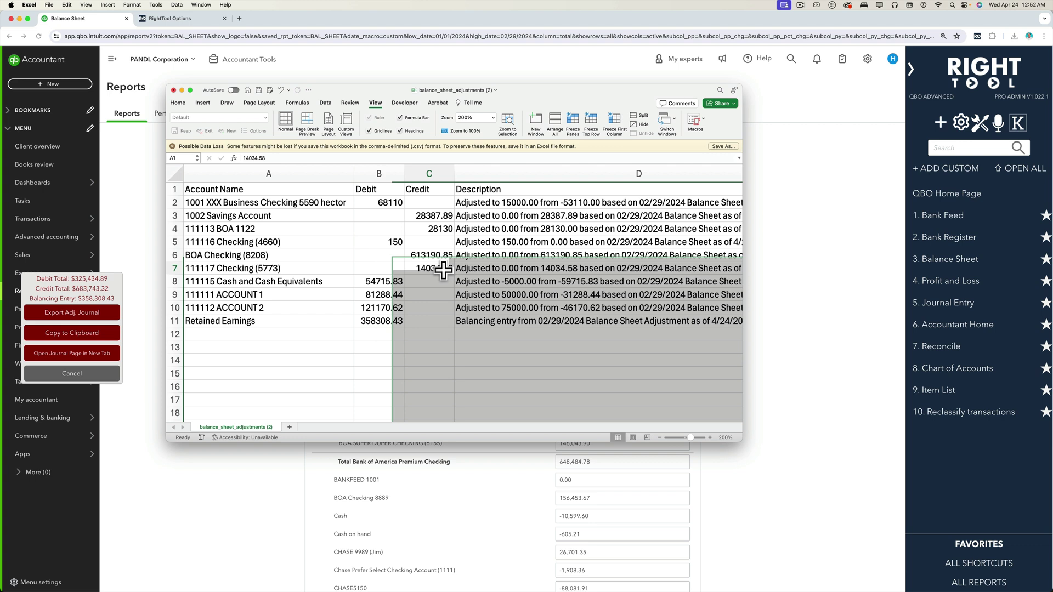
pyautogui.click(409, 268)
pyautogui.moveTo(281, 202); pyautogui.dragTo(282, 318)
pyautogui.moveTo(384, 202); pyautogui.dragTo(385, 321)
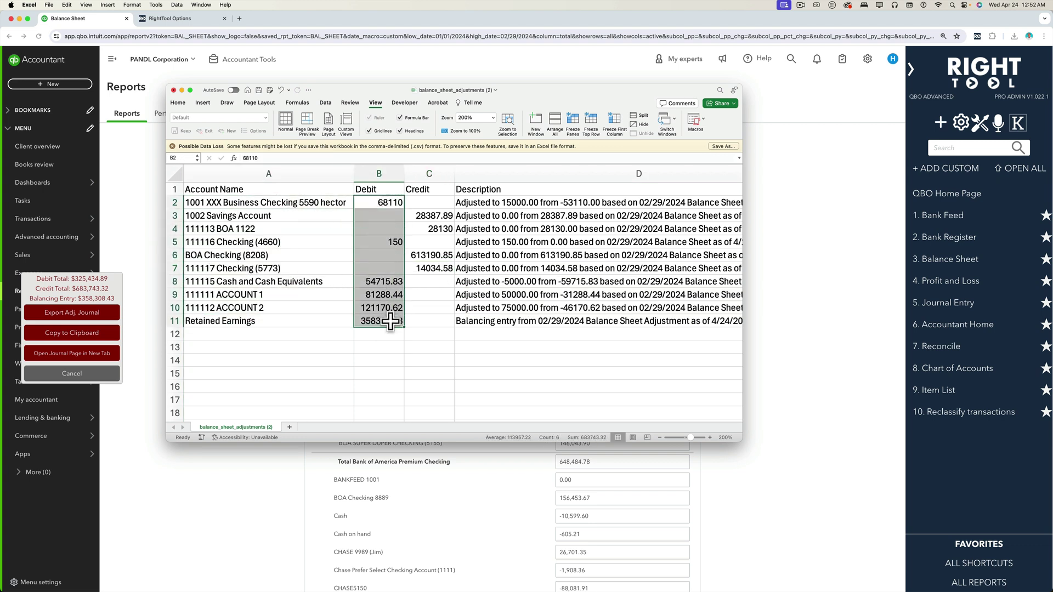
pyautogui.moveTo(426, 208); pyautogui.dragTo(423, 318)
pyautogui.hscroll(3, 498, 279)
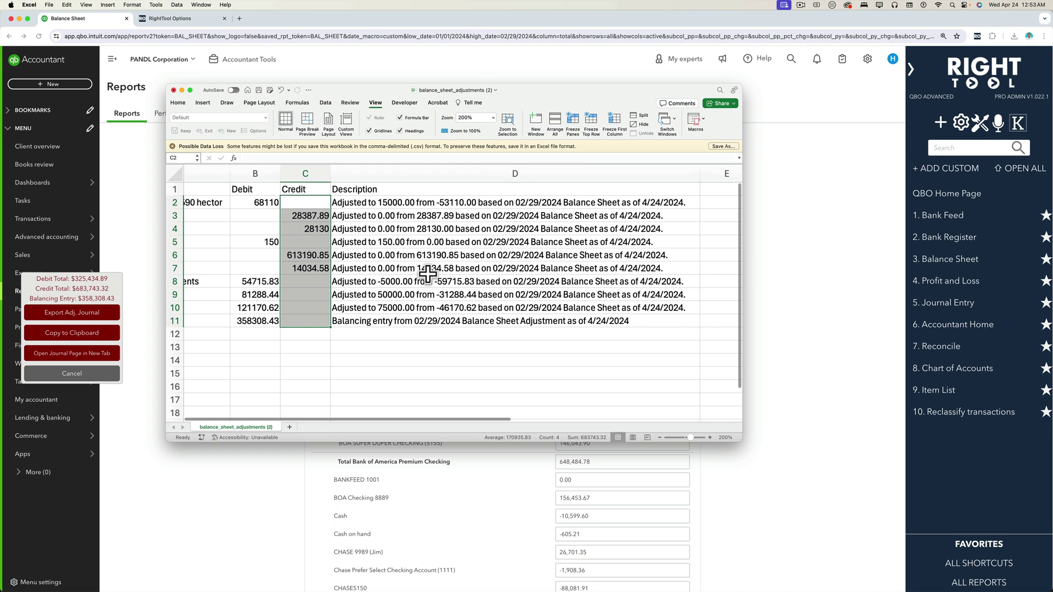
pyautogui.moveTo(443, 203); pyautogui.dragTo(443, 323)
pyautogui.click(443, 300)
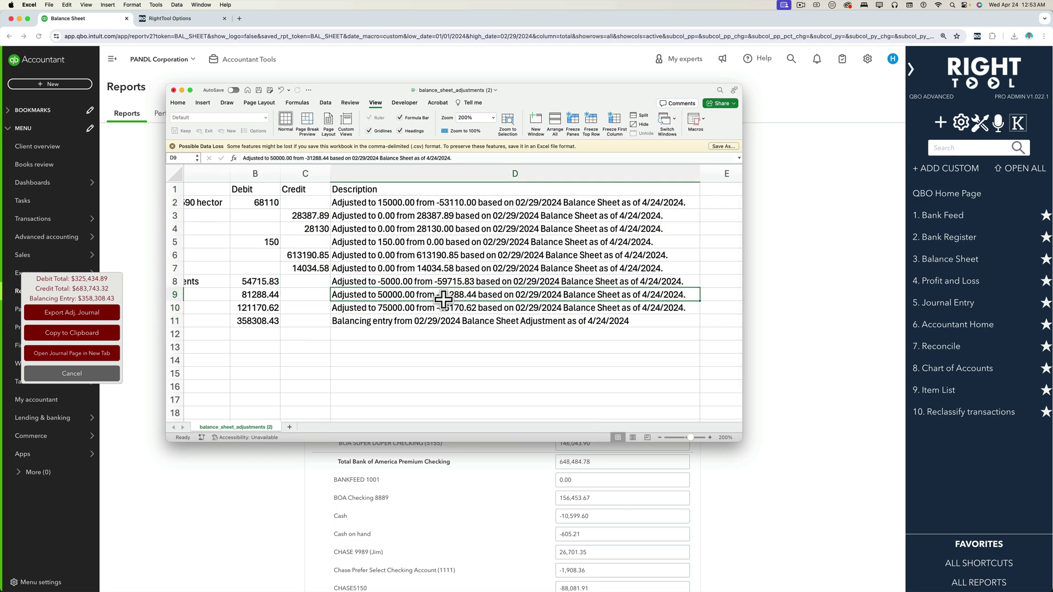
pyautogui.click(453, 203)
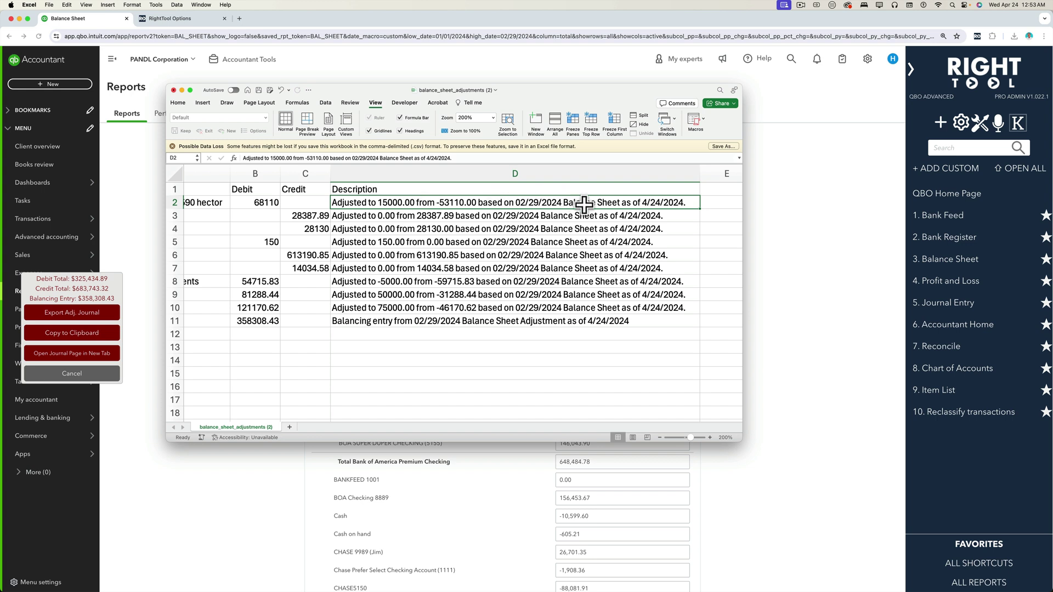
# Copy the ten adjustment rows in A2:D11
pyautogui.click(668, 330)
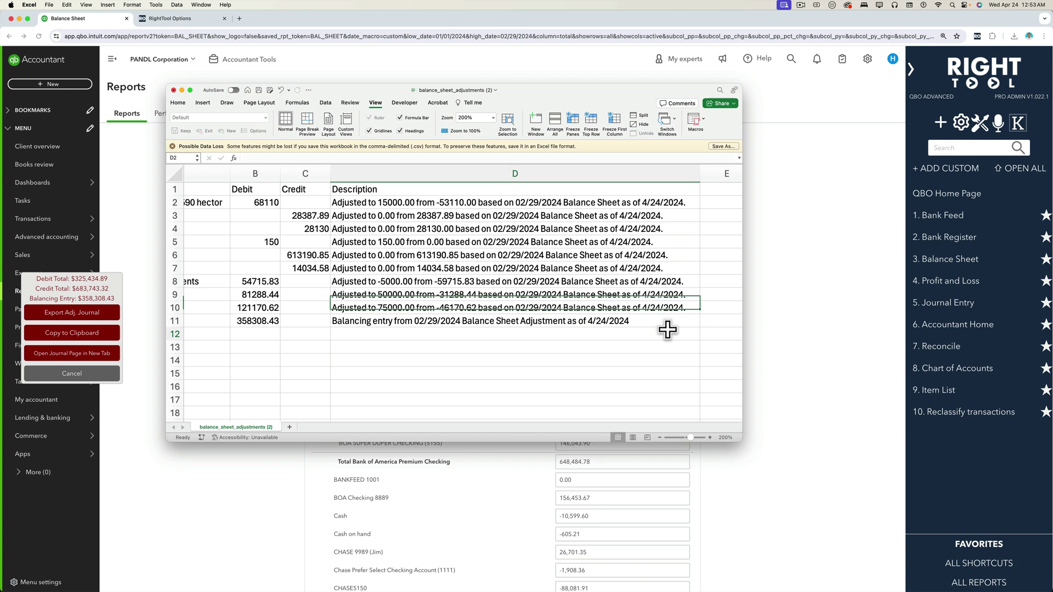
pyautogui.moveTo(665, 323); pyautogui.dragTo(665, 201)
pyautogui.hscroll(-3, 545, 268)
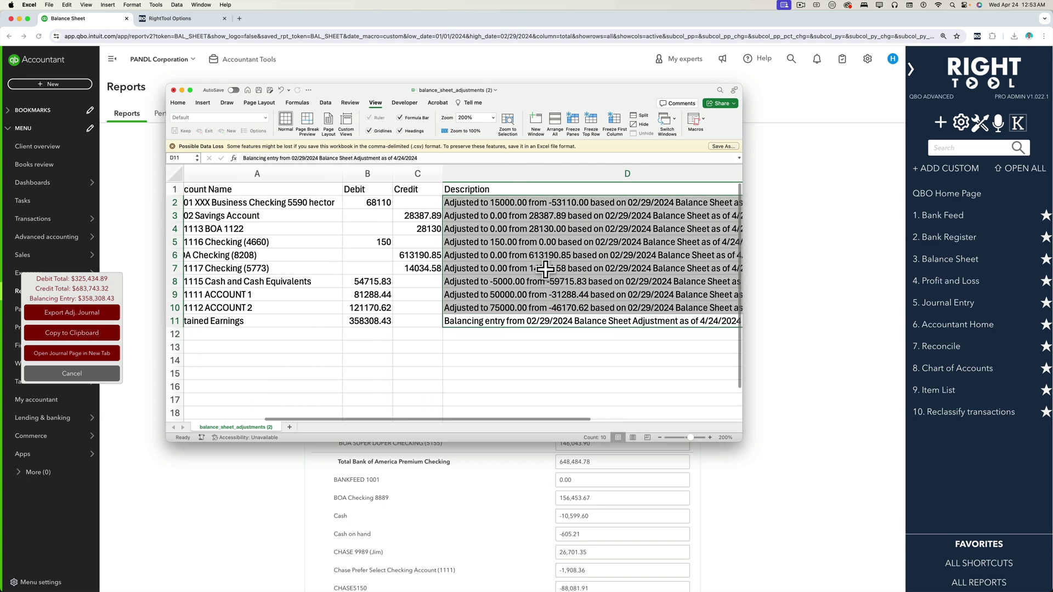
pyautogui.hscroll(-1, 545, 268)
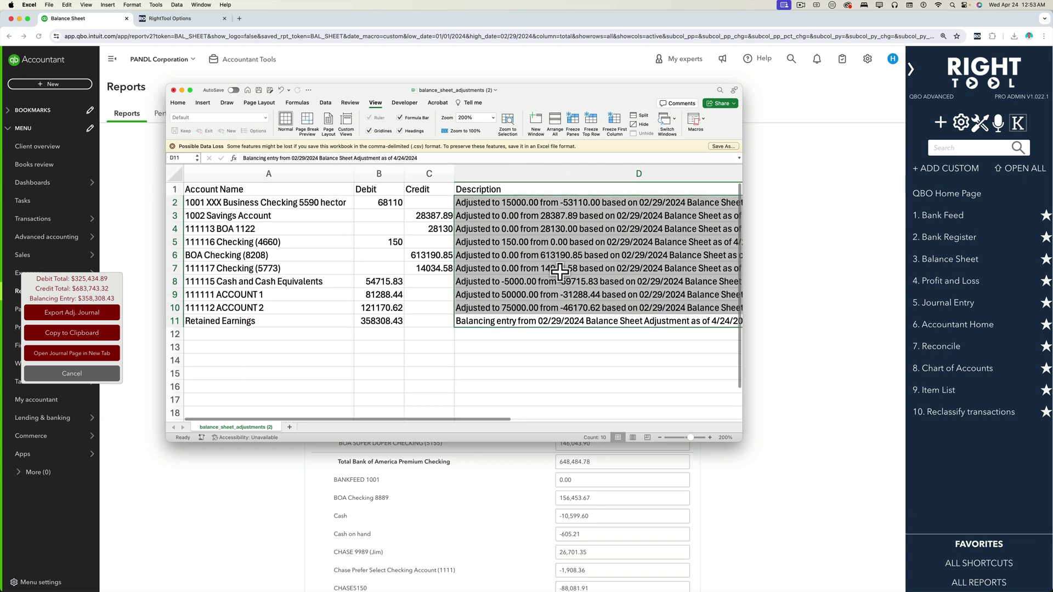
pyautogui.scroll(-1, 559, 273)
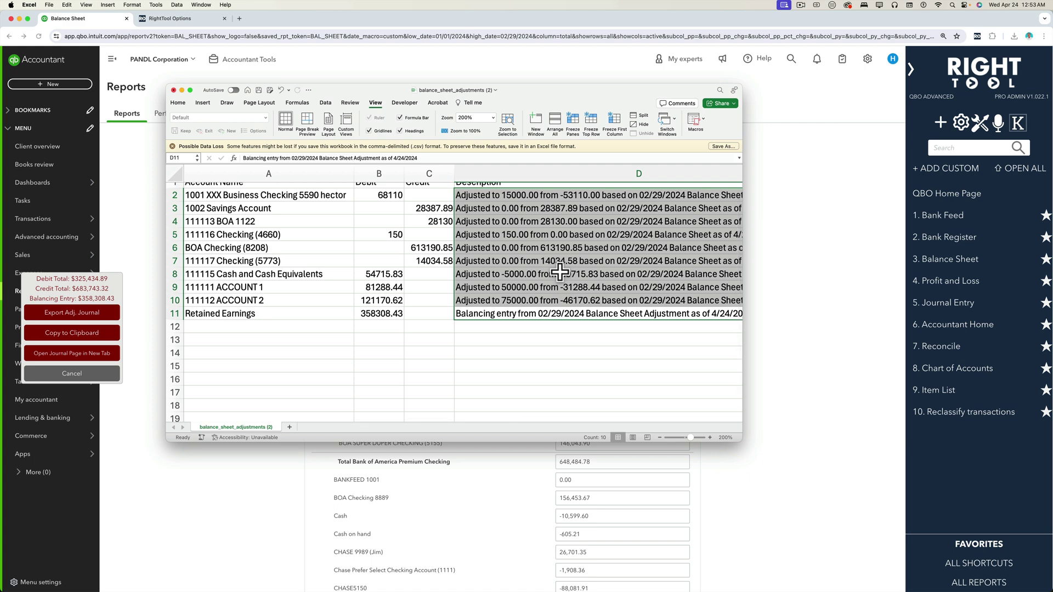
pyautogui.scroll(1, 554, 277)
pyautogui.click(441, 305)
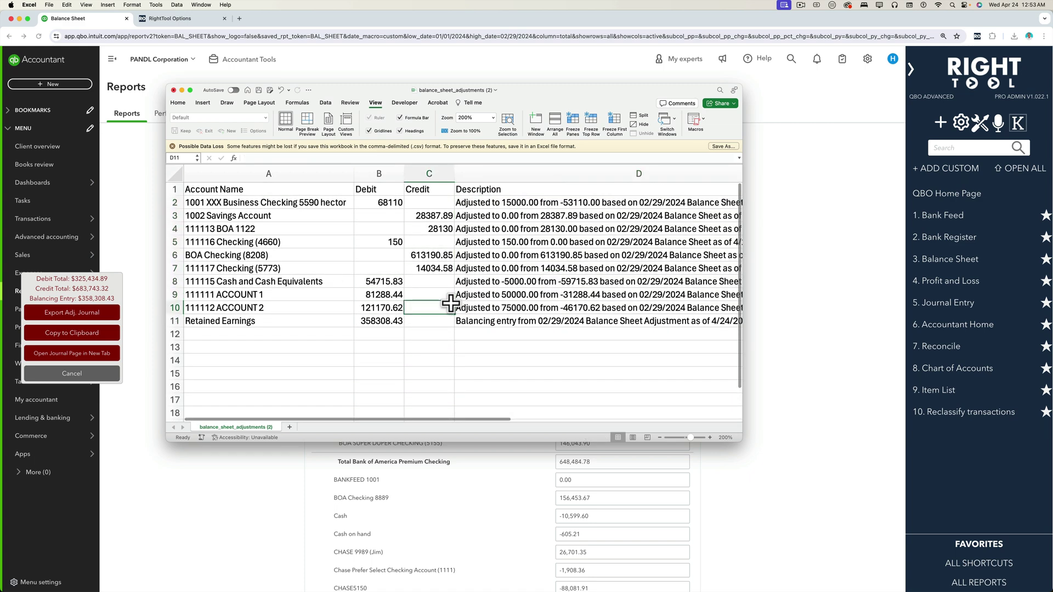
pyautogui.moveTo(189, 201)
pyautogui.mouseDown()
pyautogui.moveTo(447, 329)
pyautogui.moveTo(437, 328)
pyautogui.moveTo(435, 318)
pyautogui.moveTo(477, 318)
pyautogui.moveTo(190, 202)
pyautogui.mouseUp()
pyautogui.rightClick(228, 221)
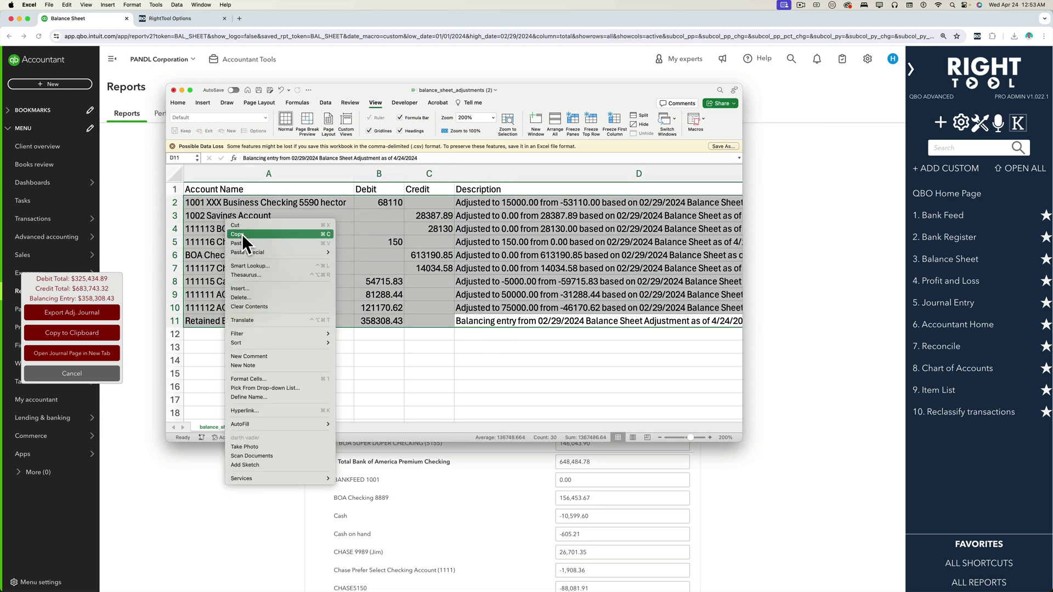
pyautogui.click(242, 233)
pyautogui.hscroll(3, 364, 324)
pyautogui.hscroll(-3, 353, 324)
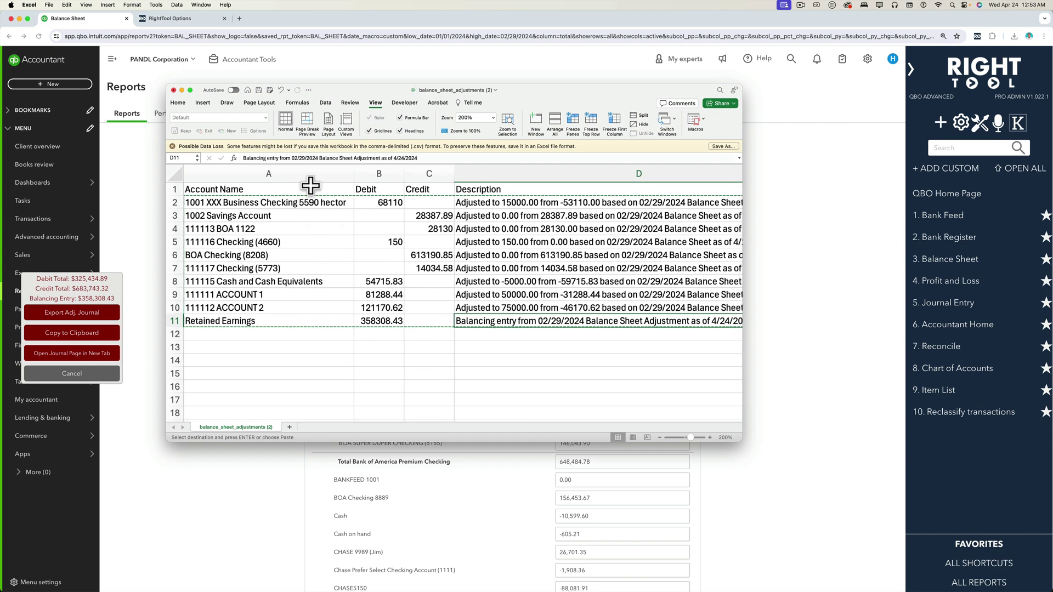
# Minimize Excel to bring the QuickBooks Balance Sheet back into view
pyautogui.click(181, 89)
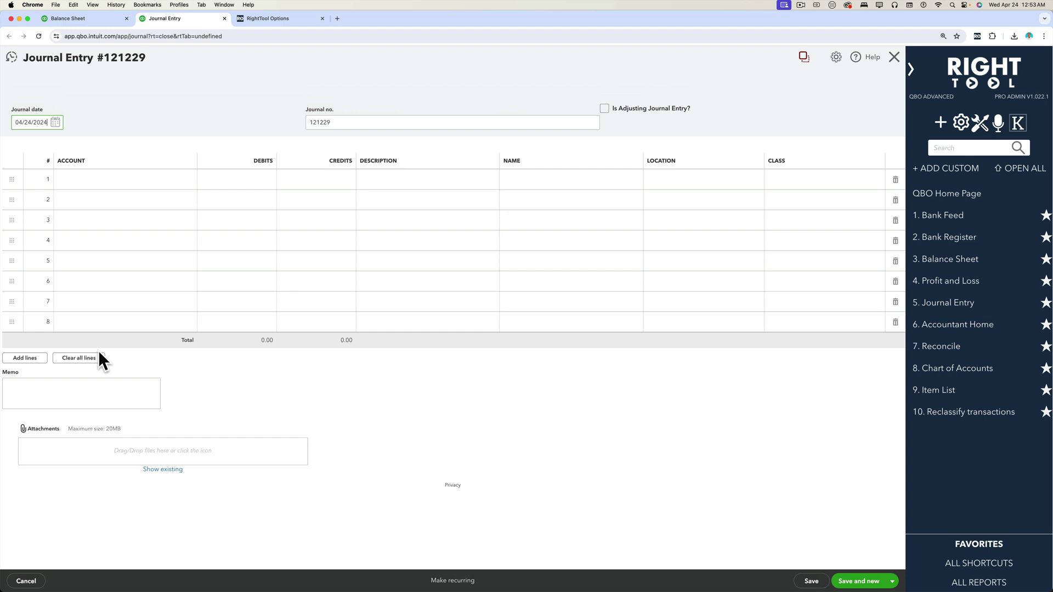
# Paste the copied rows into RightTool's Paste From Excel preview and check every account matched
pyautogui.click(804, 58)
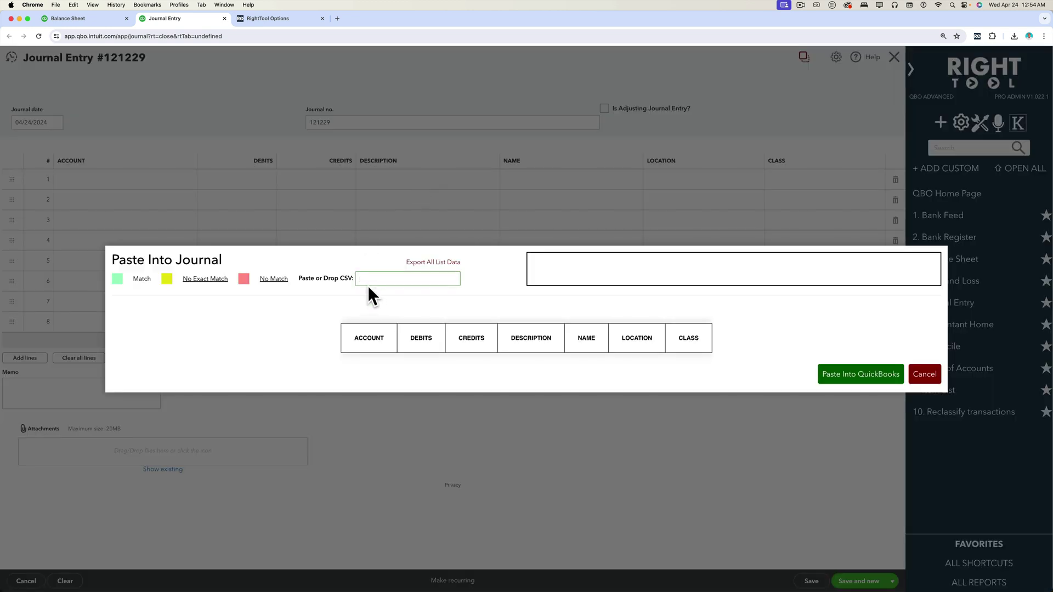
pyautogui.rightClick(374, 274)
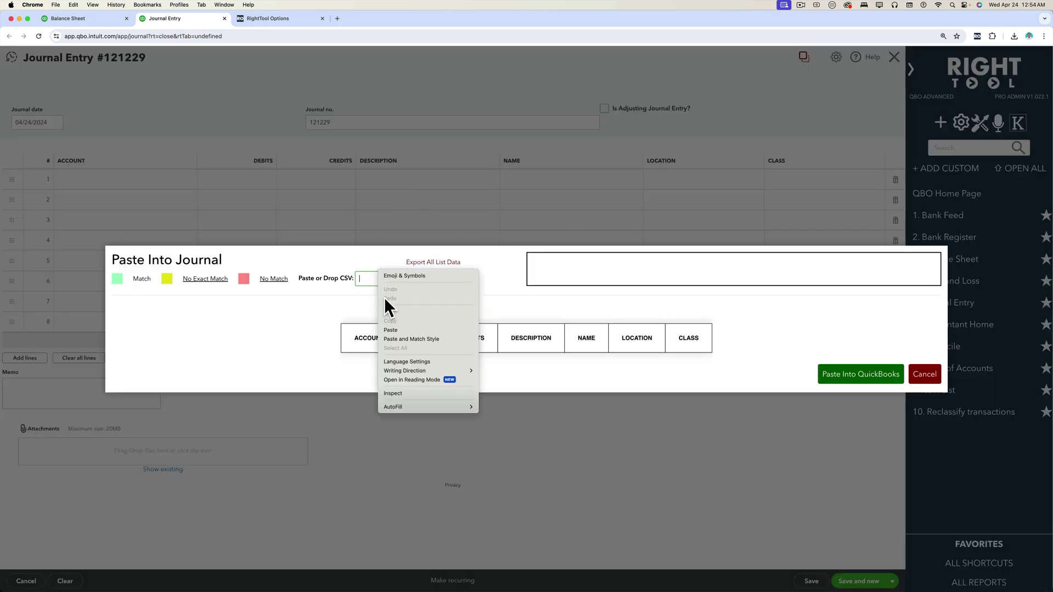
pyautogui.click(394, 327)
pyautogui.scroll(-3, 598, 303)
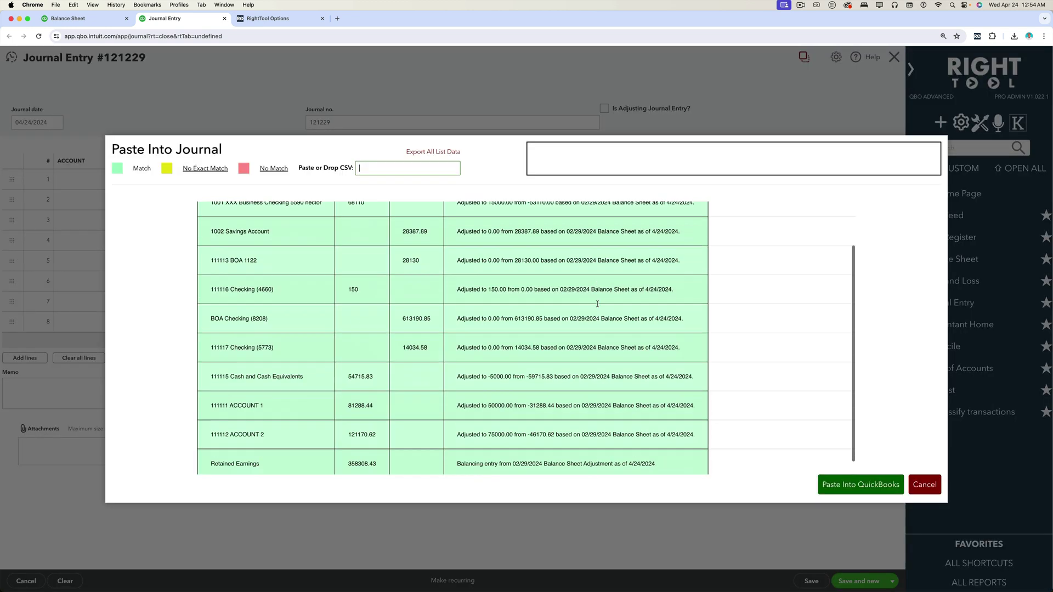
pyautogui.scroll(3, 597, 304)
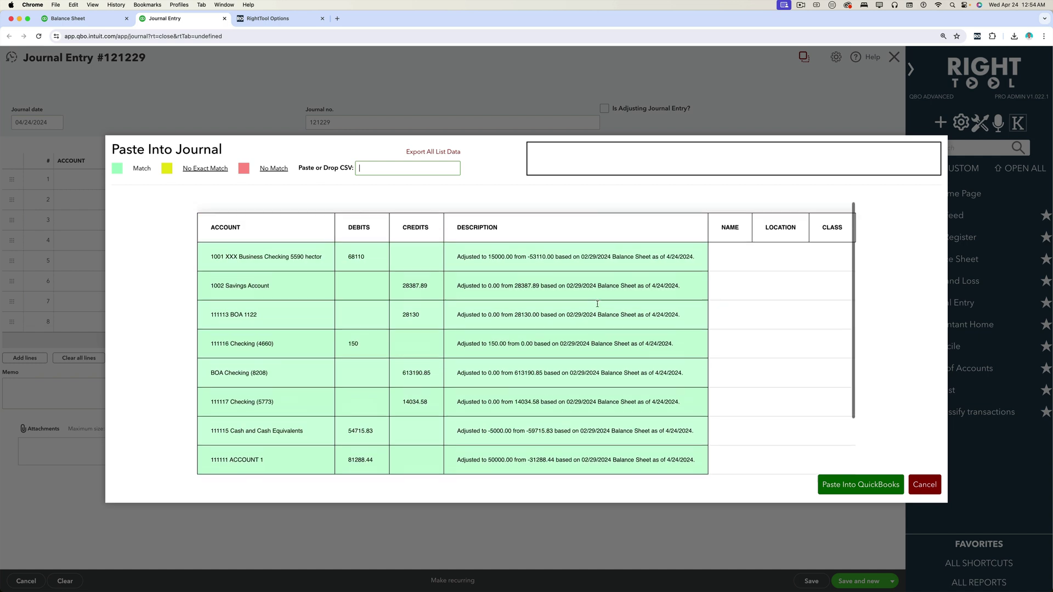
pyautogui.scroll(-1, 598, 303)
pyautogui.scroll(-2, 598, 303)
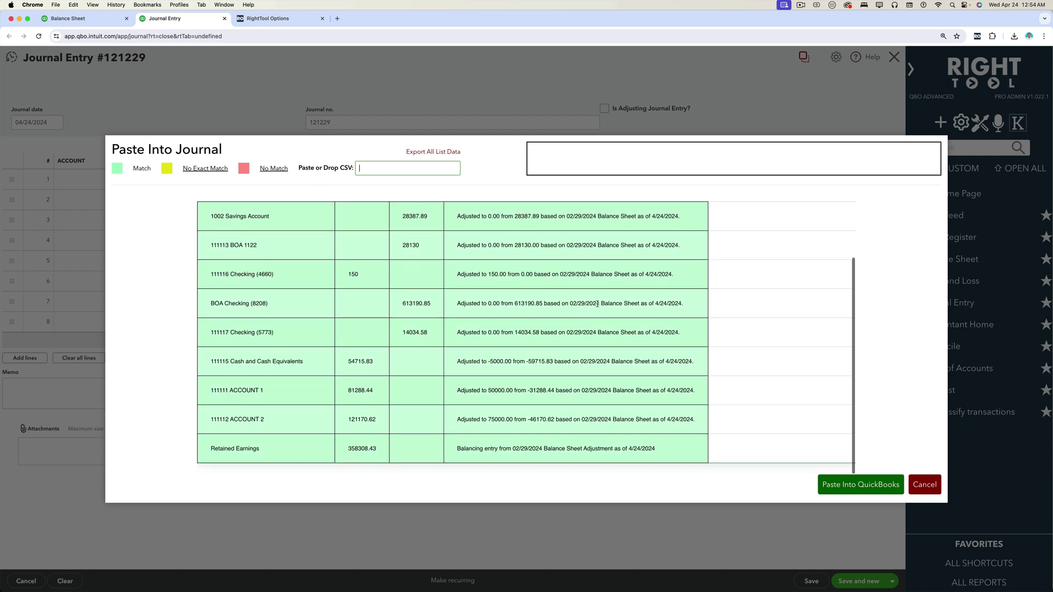
# Insert the ten lines into Journal Entry #121229, date it 02/29/2024, and return to the Balance Sheet
pyautogui.click(869, 484)
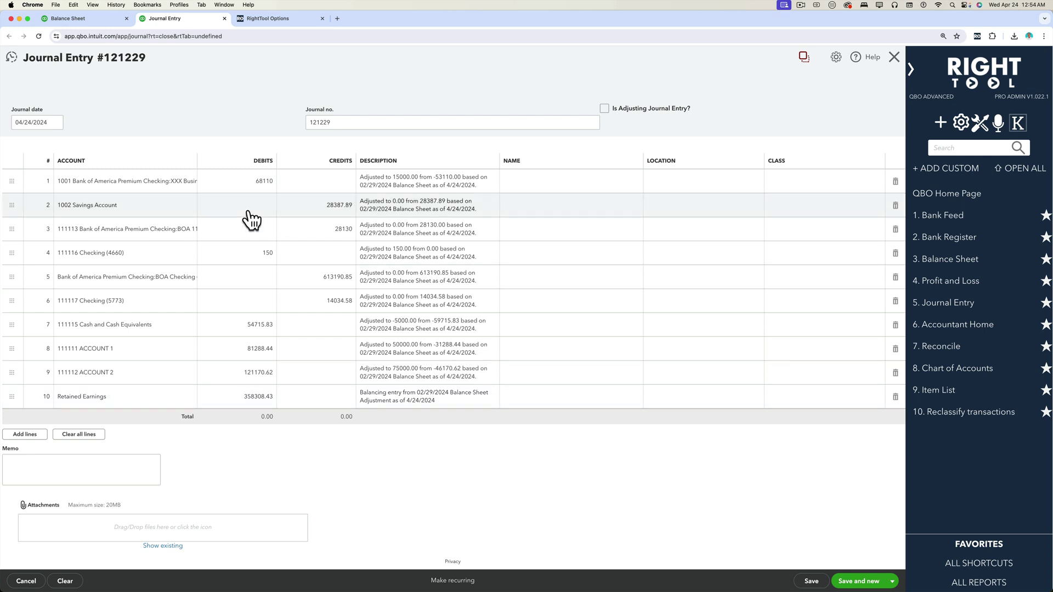
pyautogui.click(55, 123)
pyautogui.click(23, 145)
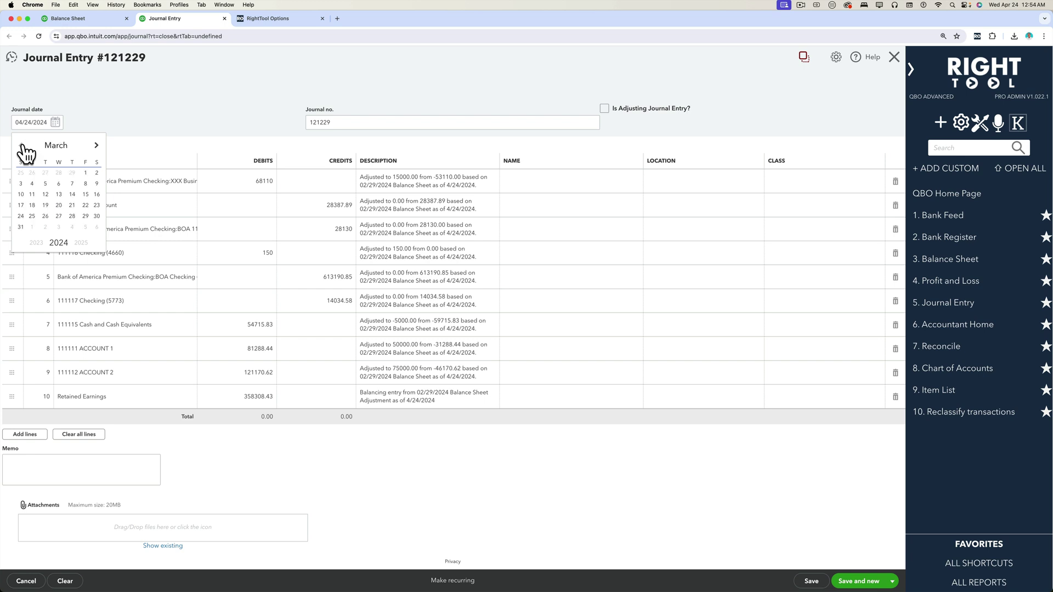
pyautogui.click(23, 145)
pyautogui.click(72, 218)
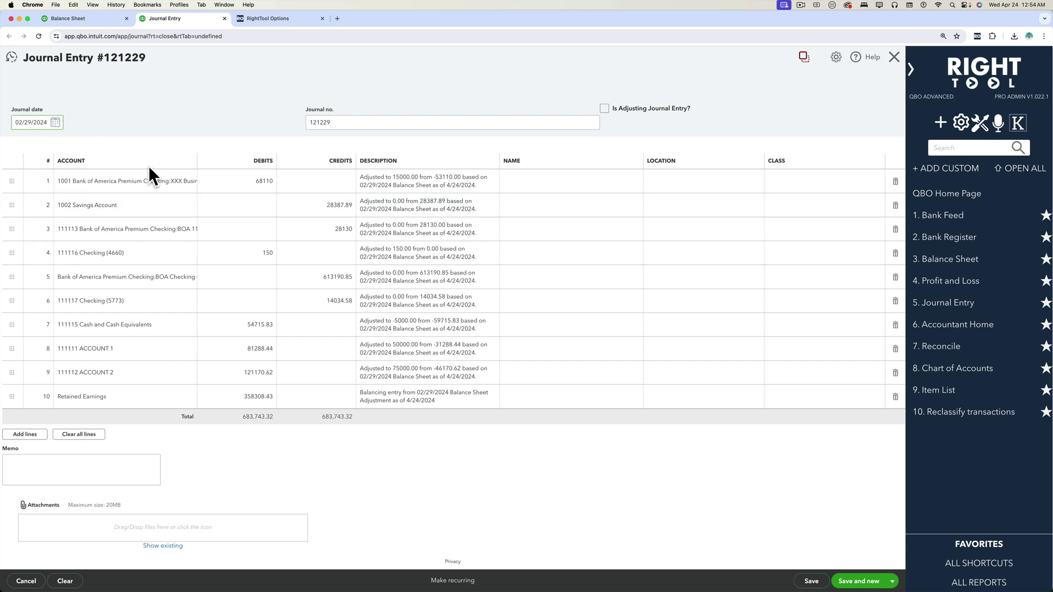
pyautogui.click(88, 18)
pyautogui.scroll(10, 703, 290)
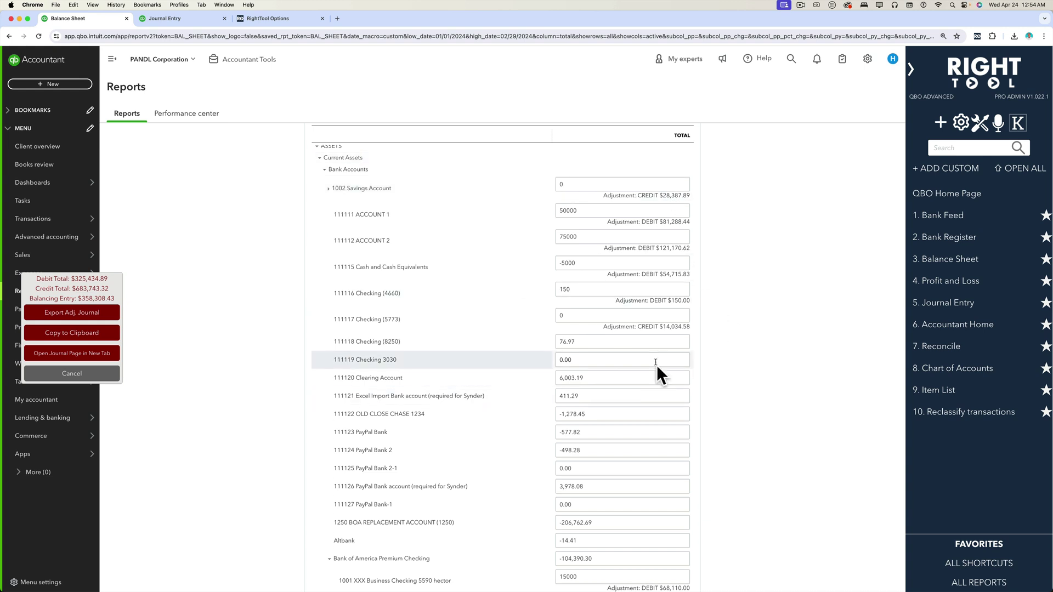
# Reload the still-unadjusted Balance Sheet, then return to Journal Entry #121229, balanced at 683,743.32
pyautogui.click(38, 36)
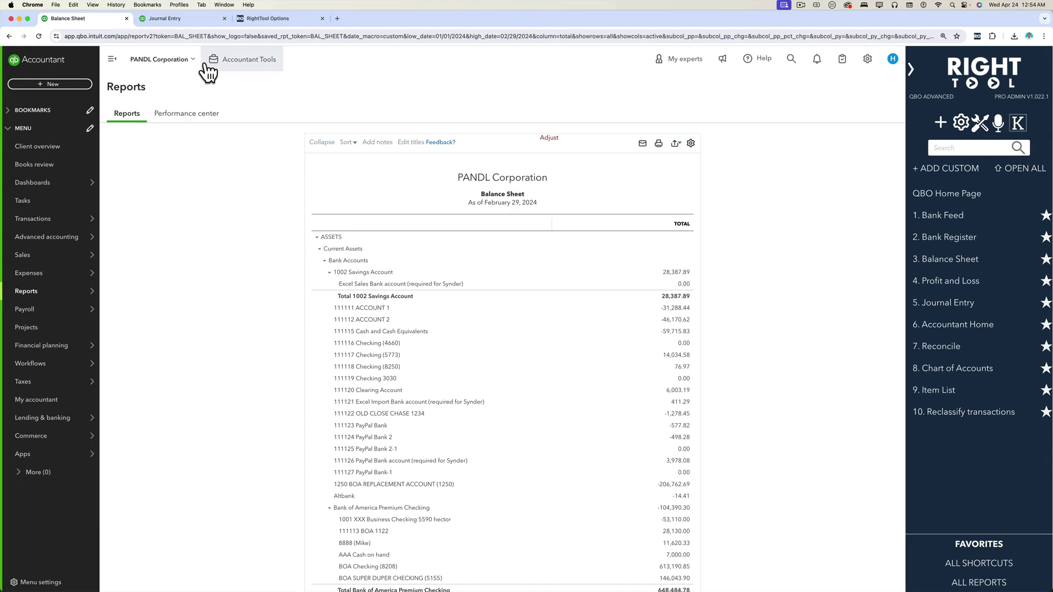
pyautogui.click(179, 22)
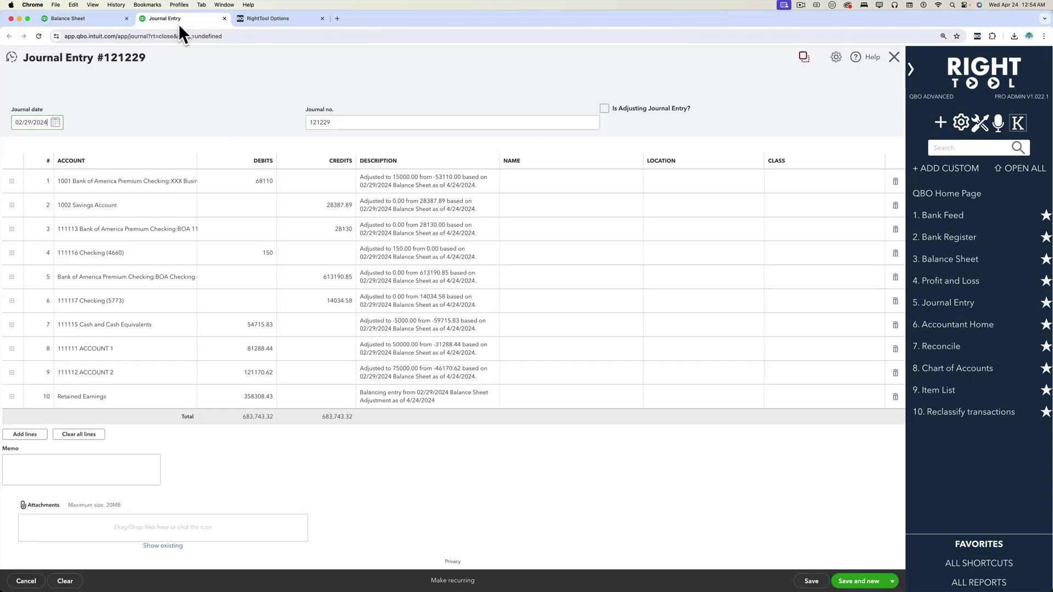
# Save journal entry 121229 and rerun the Balance Sheet, showing ACCOUNT 1 50,000.00 and Cash -5,000.00
pyautogui.click(820, 582)
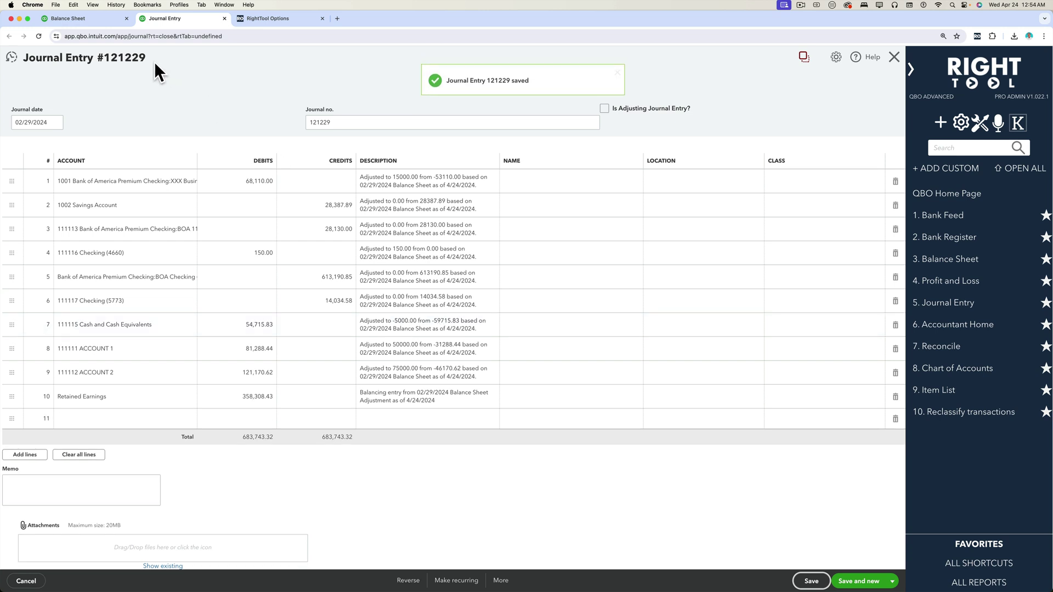
pyautogui.click(81, 22)
pyautogui.click(530, 213)
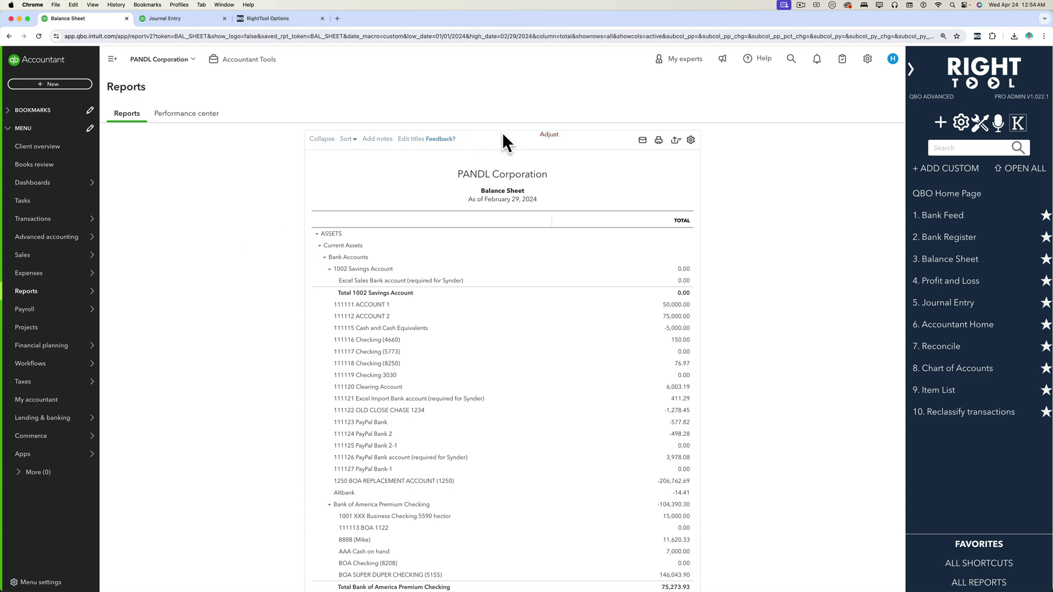
# Open RightTool's Adjust view on the Balance Sheet, with debit, credit and balancing totals at $0.00
pyautogui.click(547, 134)
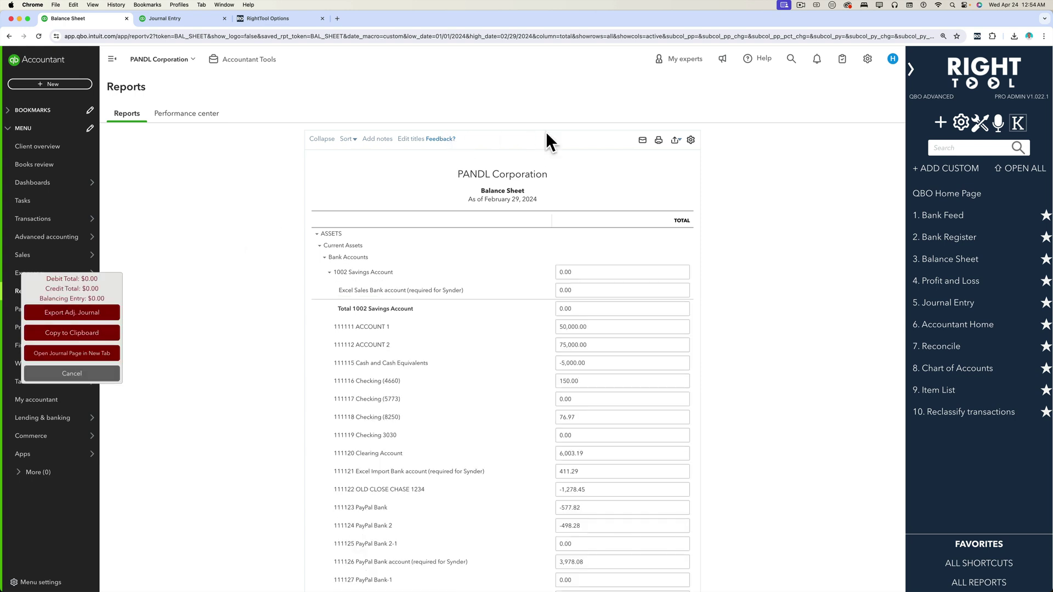